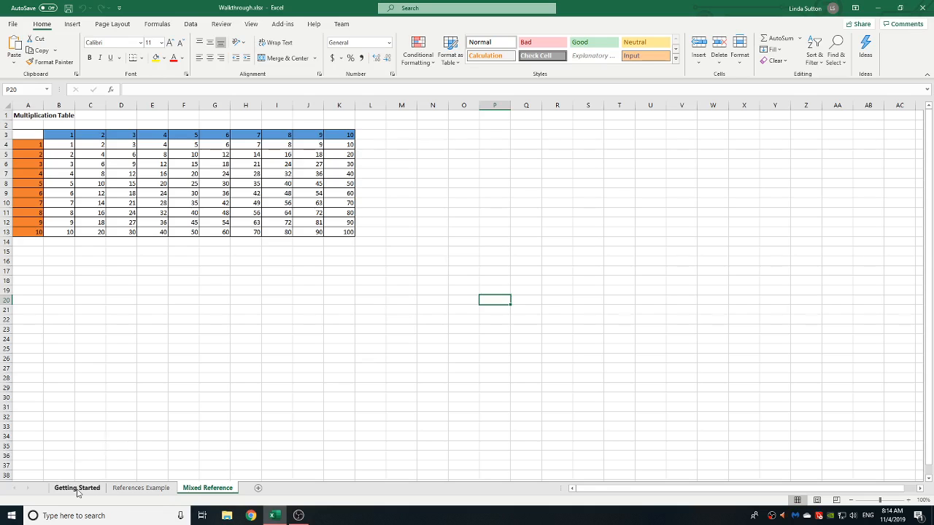
Step: On the Getting Started sheet, enter the headings Sales Rep in A14 and Sales in B14
left_click(77, 490)
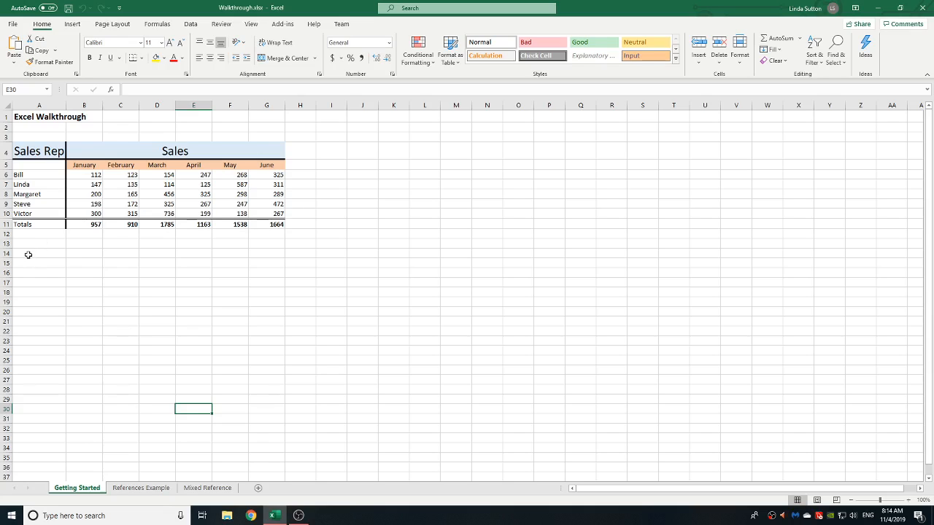
left_click(28, 255)
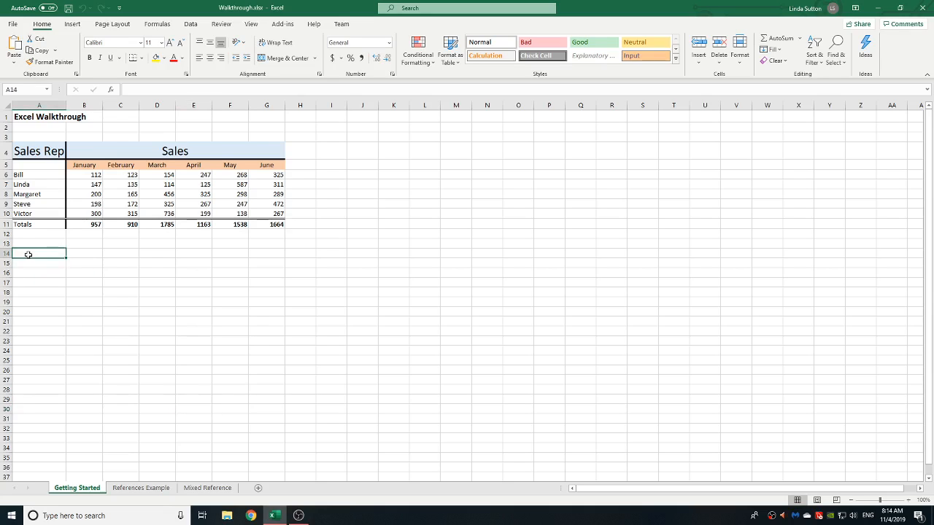
type("Sales")
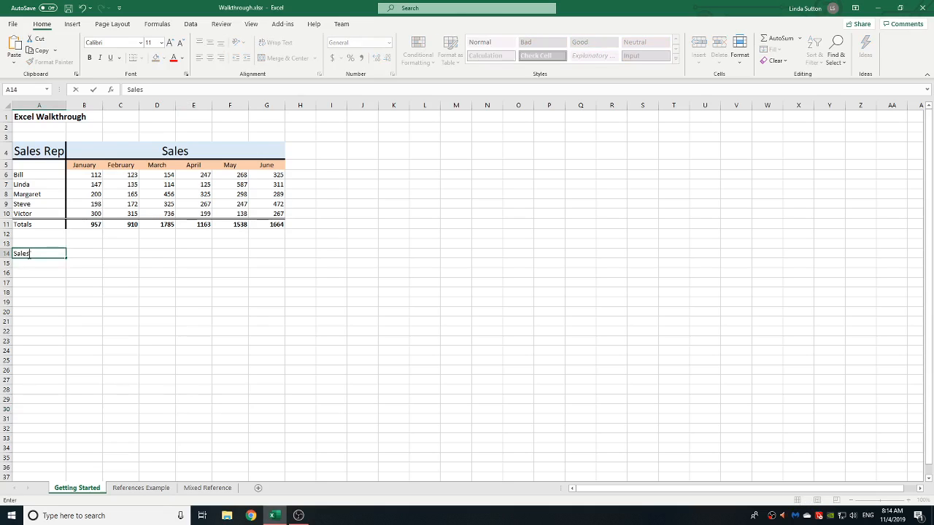
type(" Rep")
key("Tab")
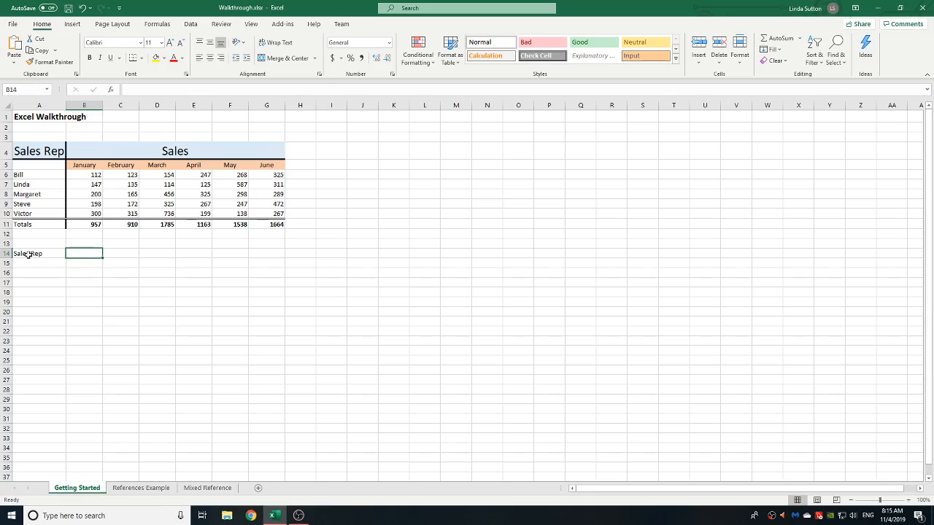
type("Sales")
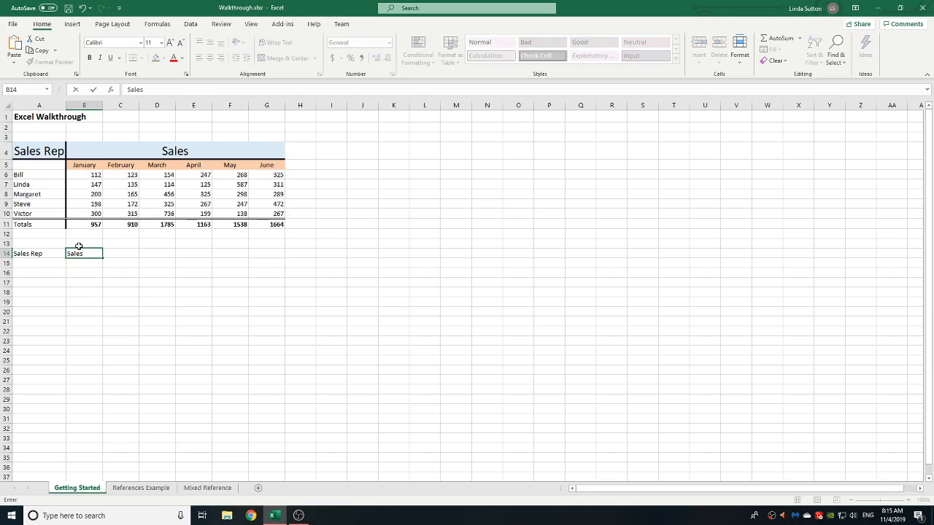
key("Return")
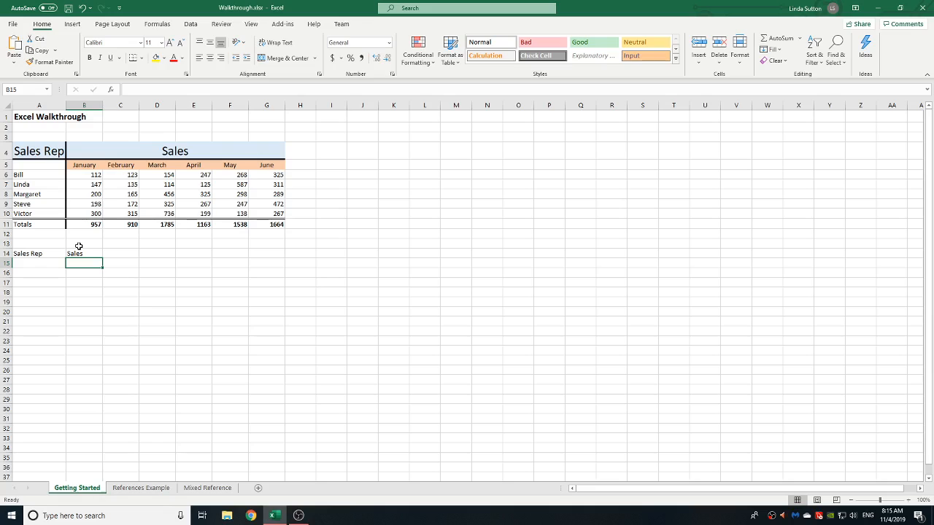
Step: List the five sales rep names from the table above in cells A16 through A20
key("Left")
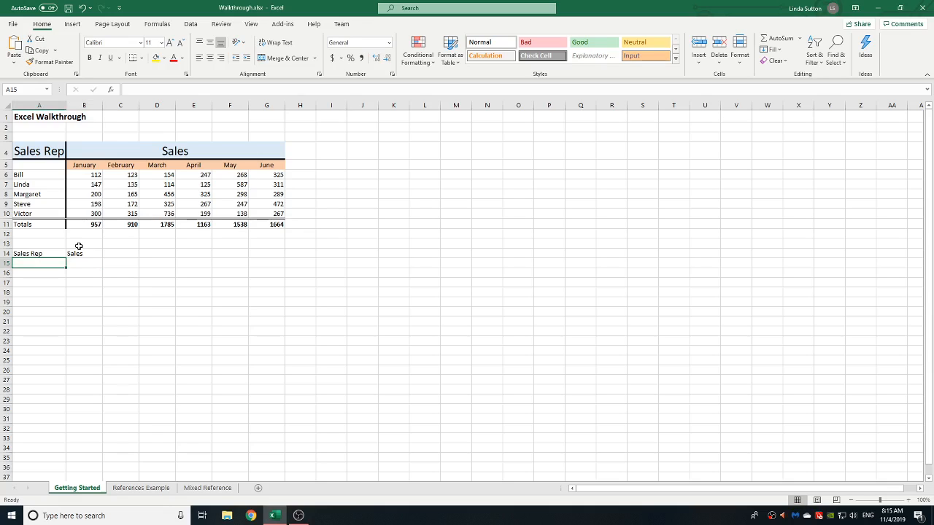
key("Down")
type("B")
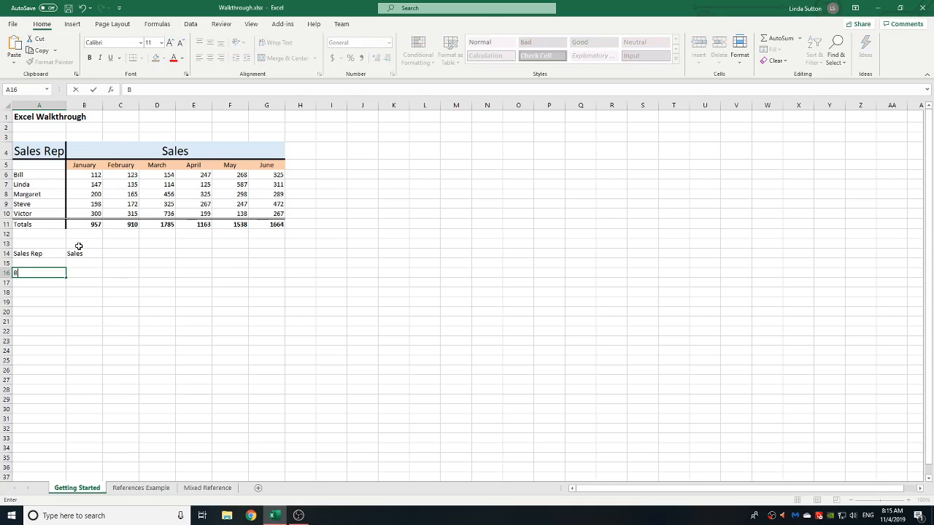
type("ill")
key("Return")
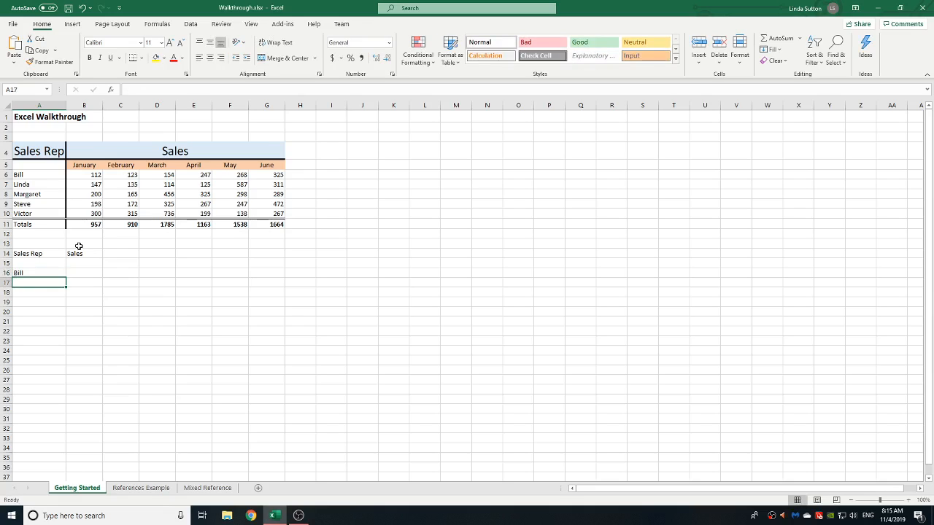
type("Linda")
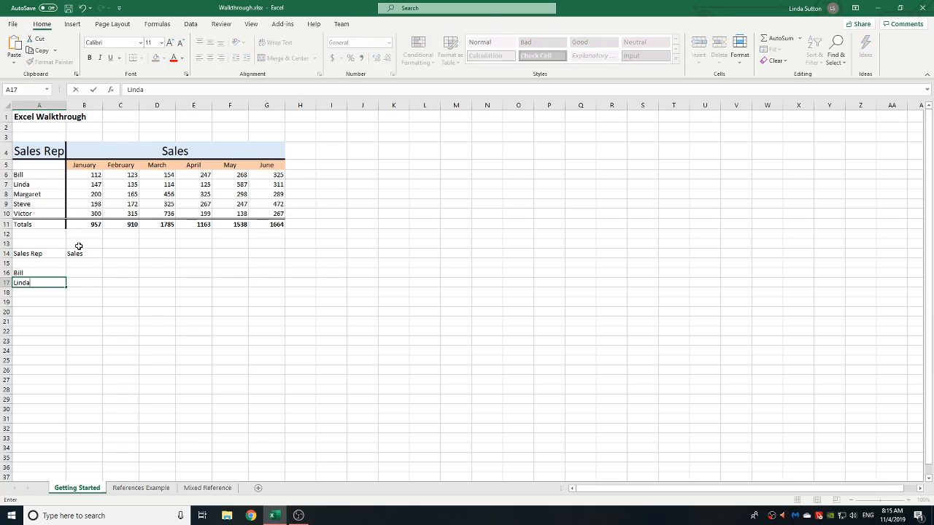
key("Return")
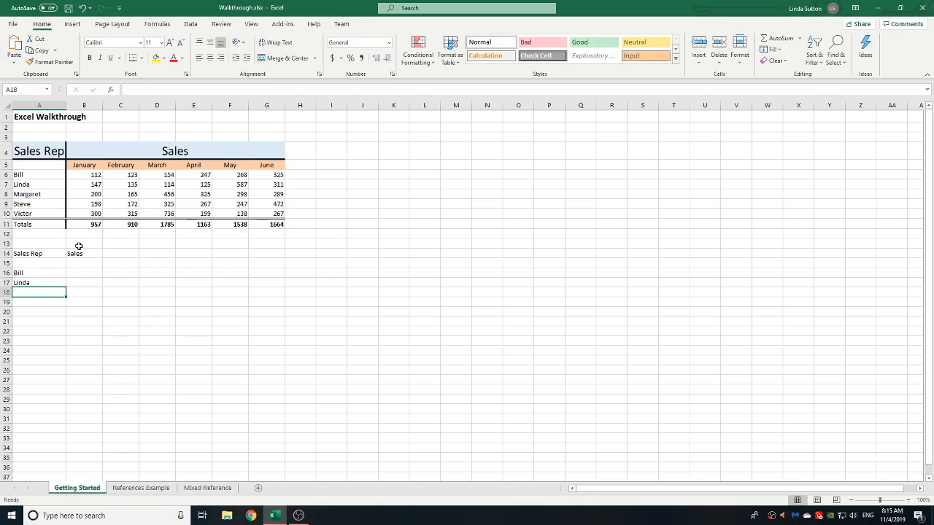
type("Marga")
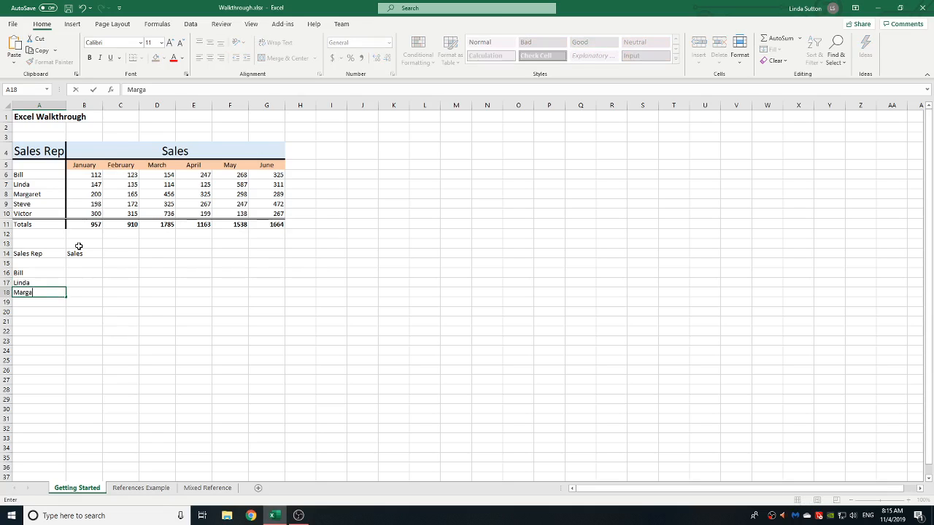
type("ret")
key("Return")
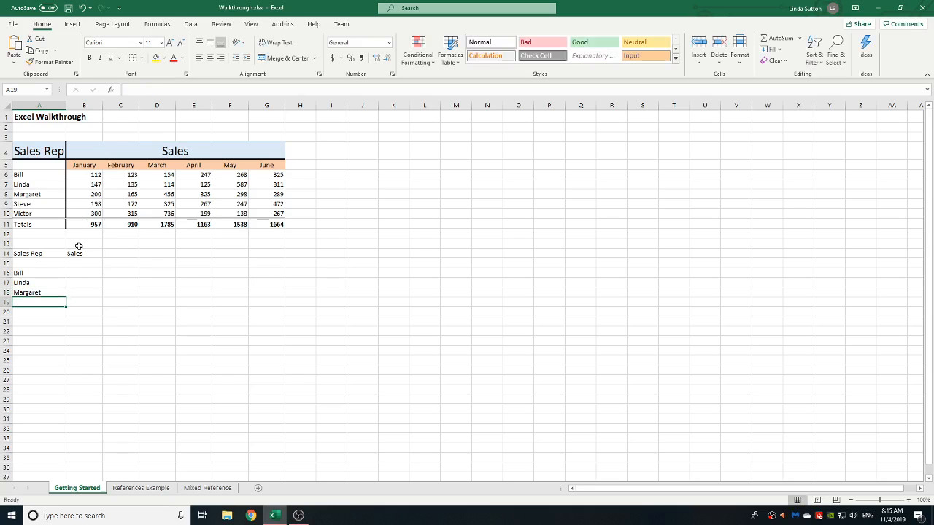
type("Steve")
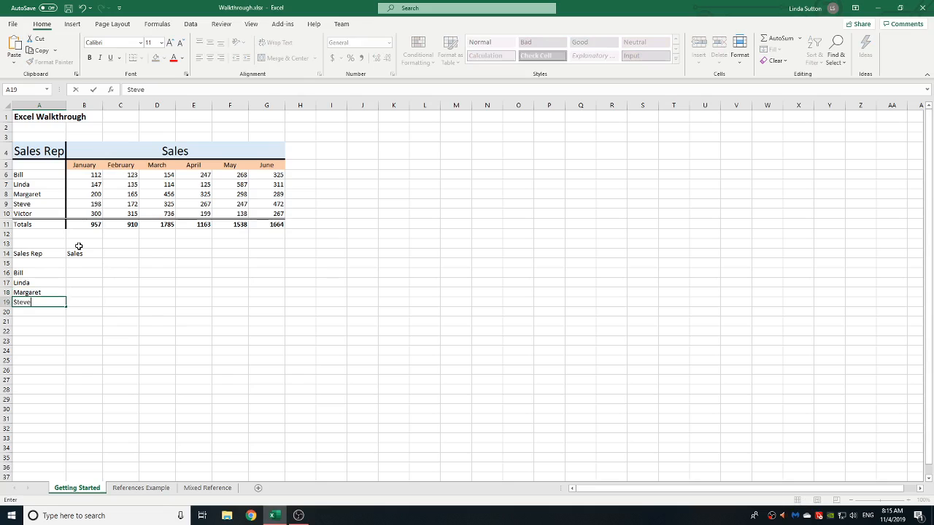
key("Return")
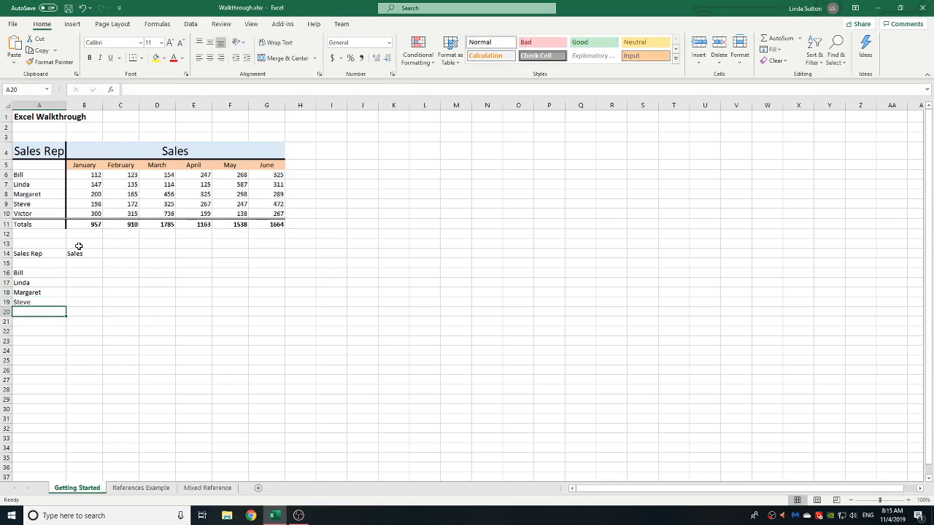
type("Victor")
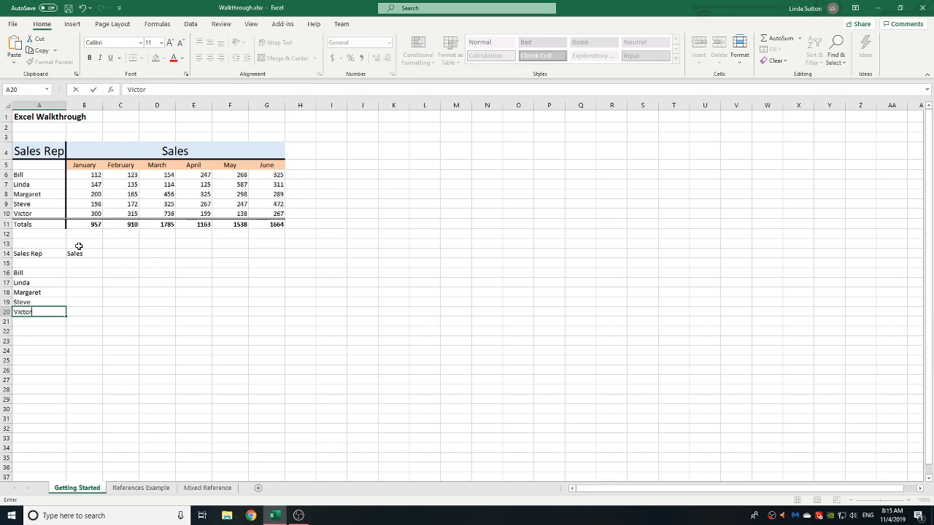
key("Return")
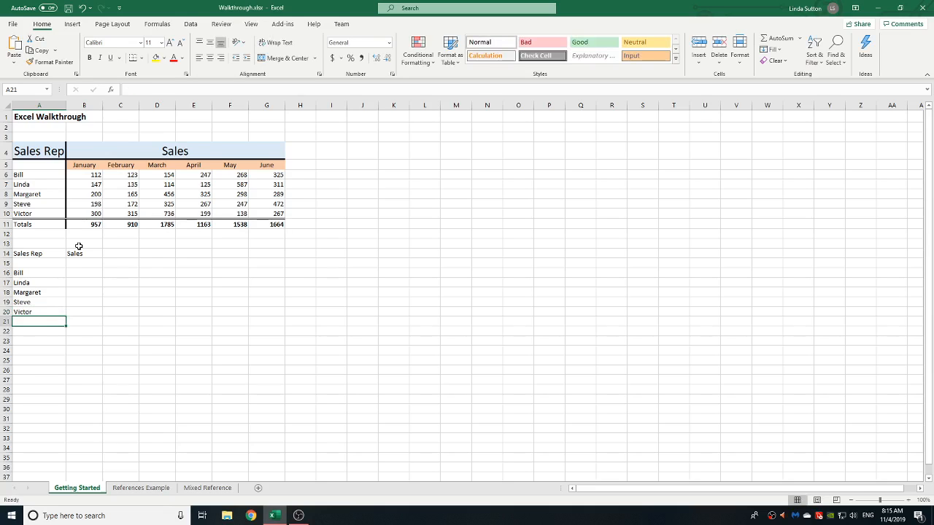
Step: Enter the label Totals in A21
type("Totals")
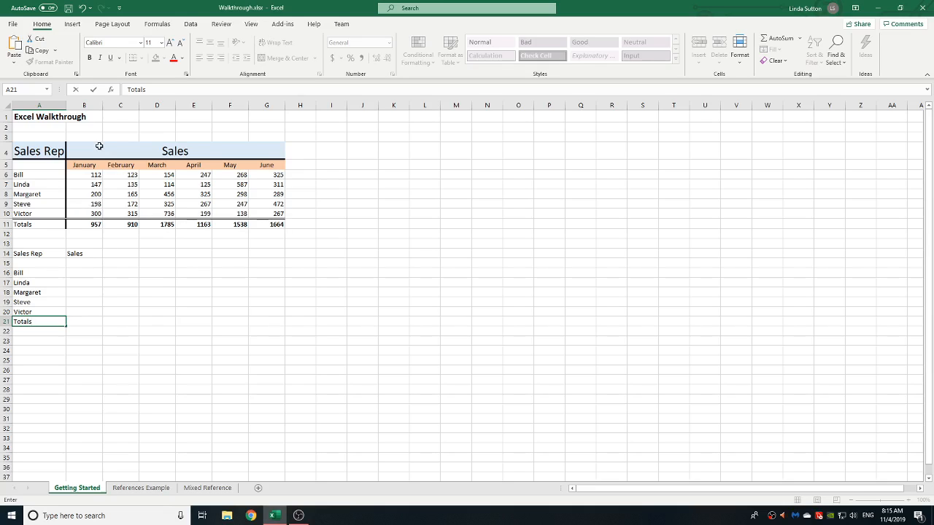
left_click(86, 267)
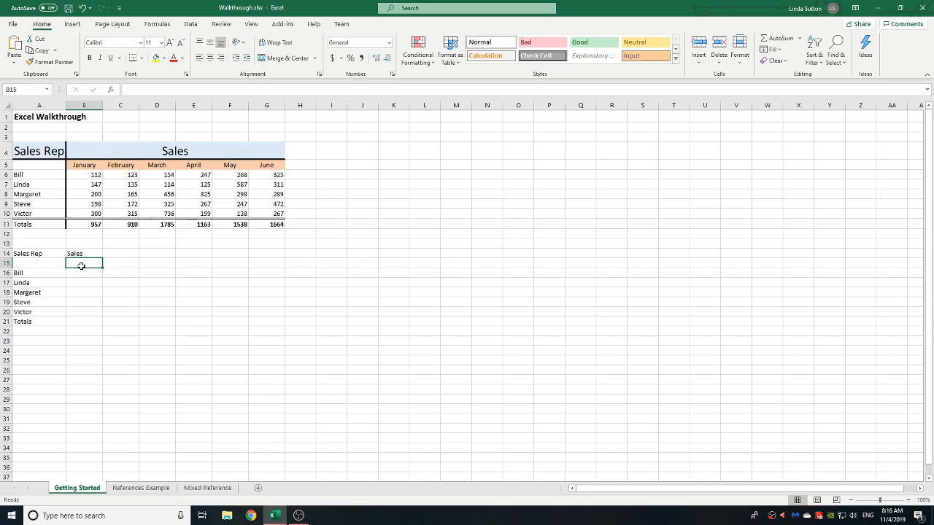
Step: Enter the month headings January in B15 and February in C15
type("Jan")
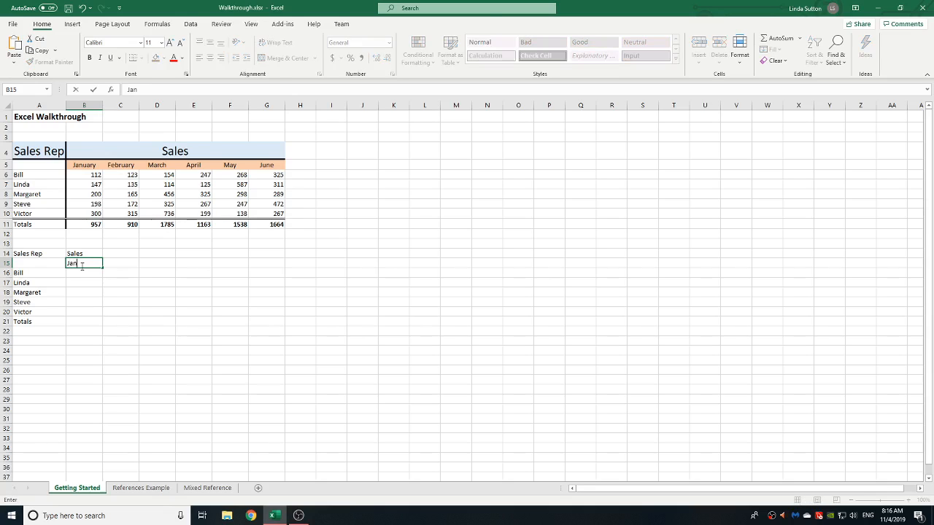
type("uary")
key("Tab")
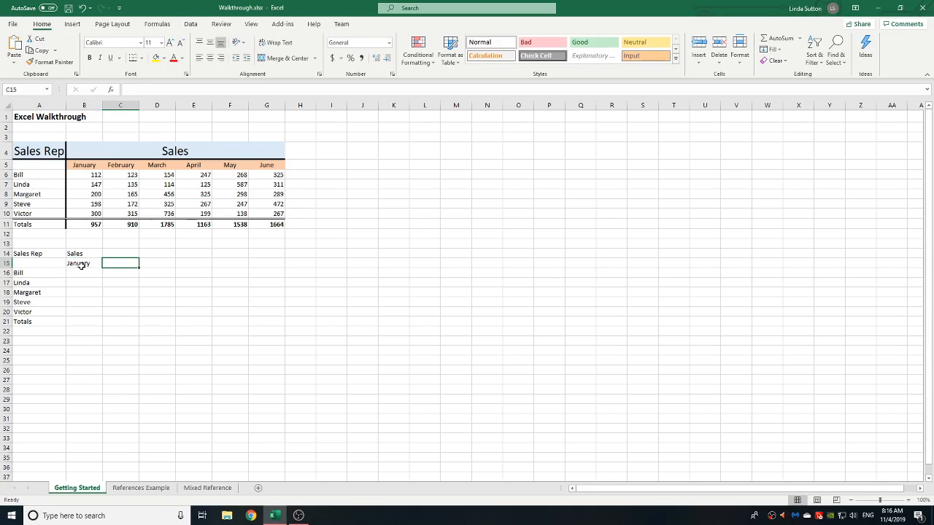
type("Februar")
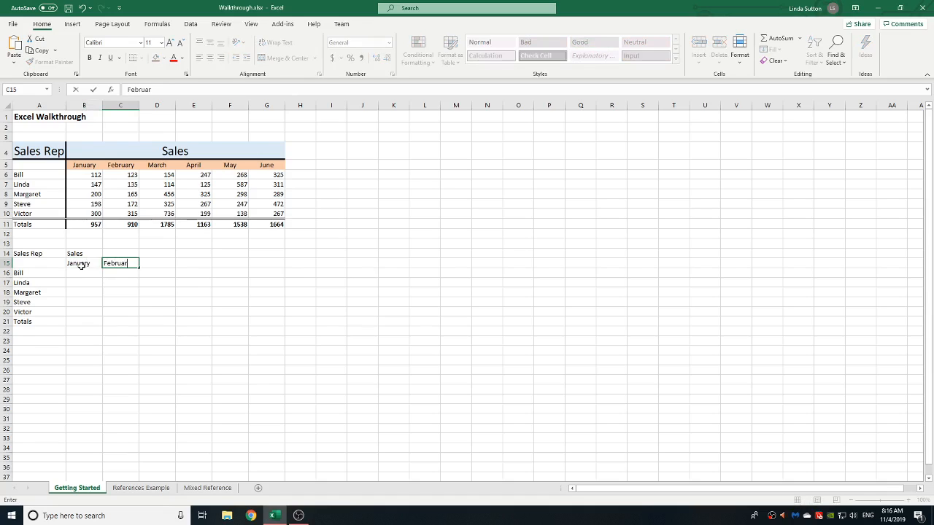
type("y")
left_click(81, 265)
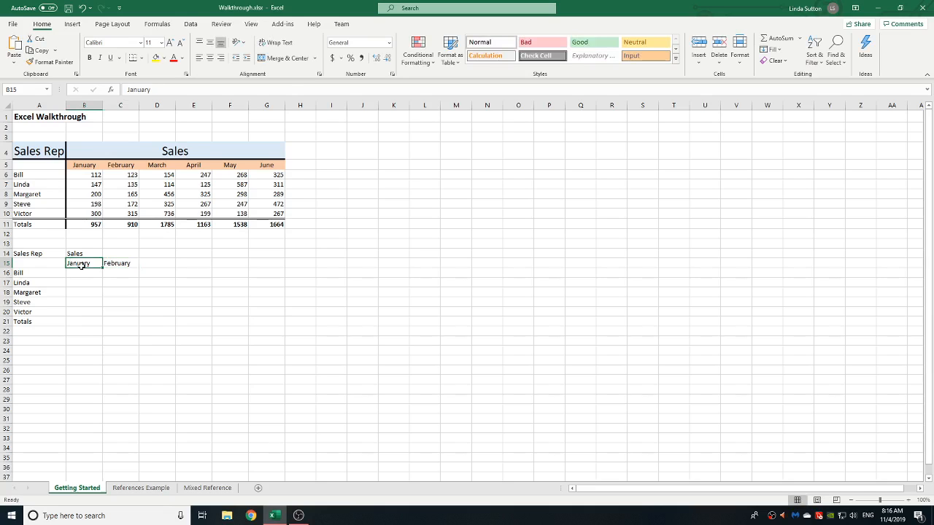
Step: Select January and February and autofill the month headings across row 15 through June in G15
left_click_drag(91, 265, 115, 264)
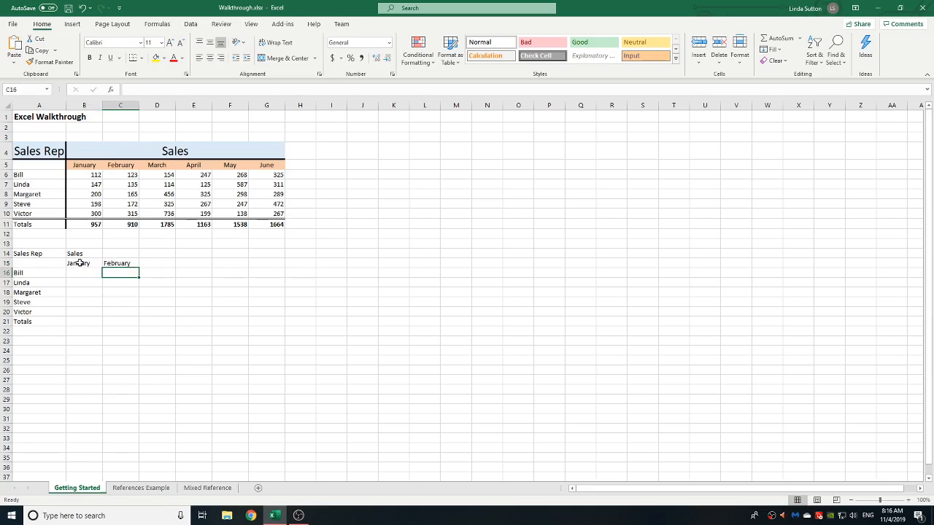
left_click(79, 263)
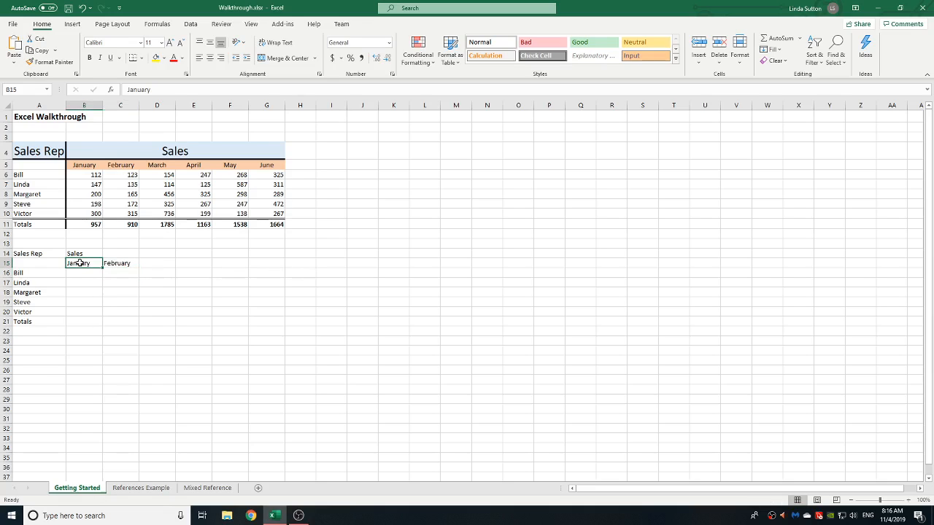
left_click_drag(79, 263, 127, 264)
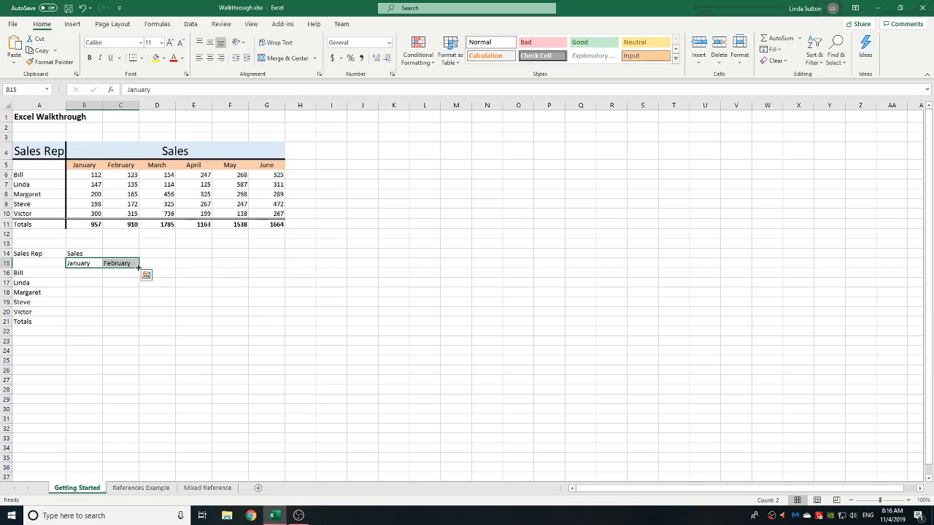
left_click_drag(139, 268, 275, 266)
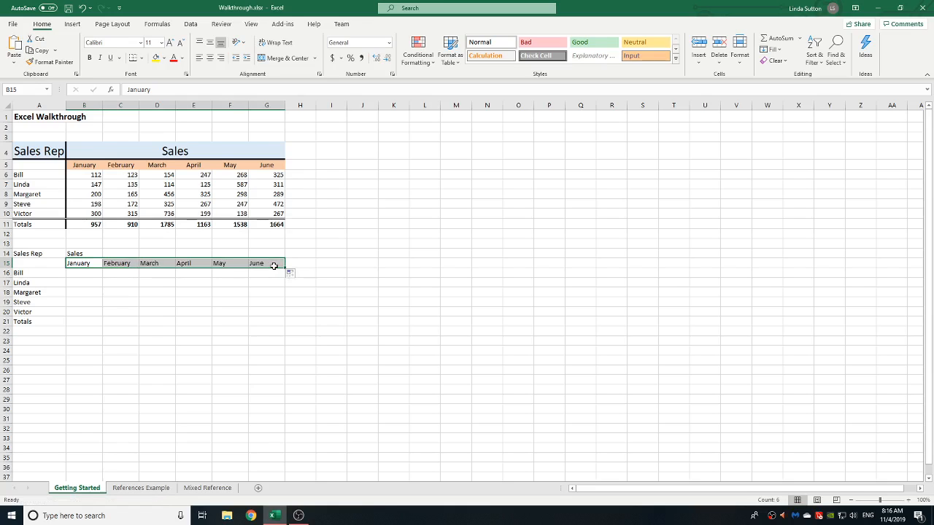
Step: Enter the first rep's sales 112, 123 and 154 in B16, C16 and D16
left_click(80, 273)
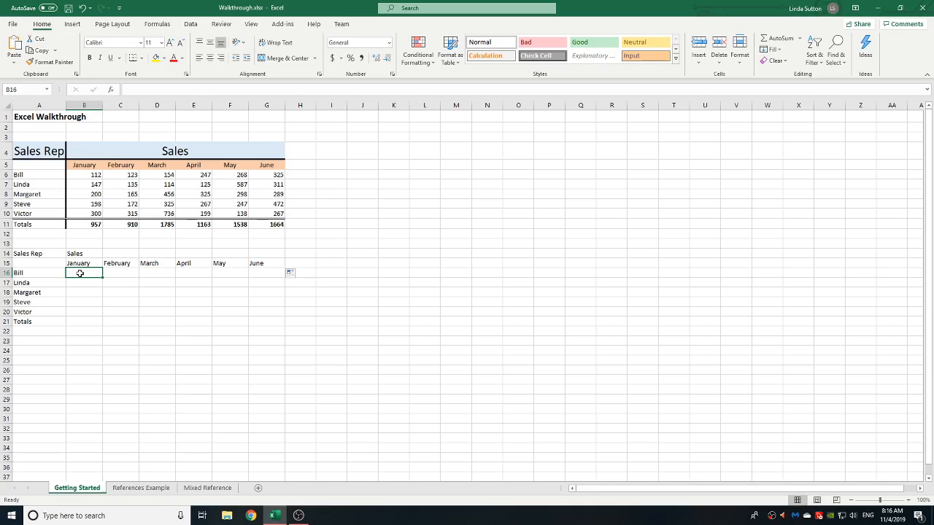
type("112")
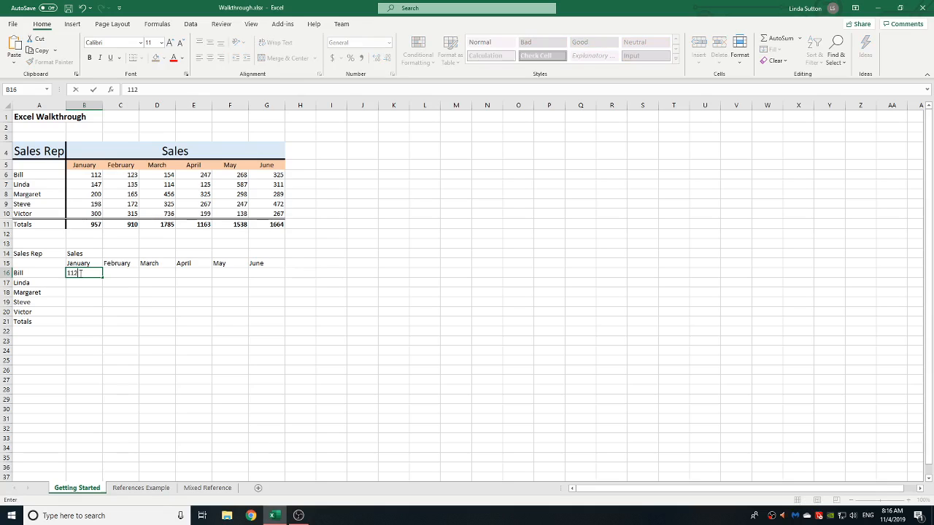
key("Tab")
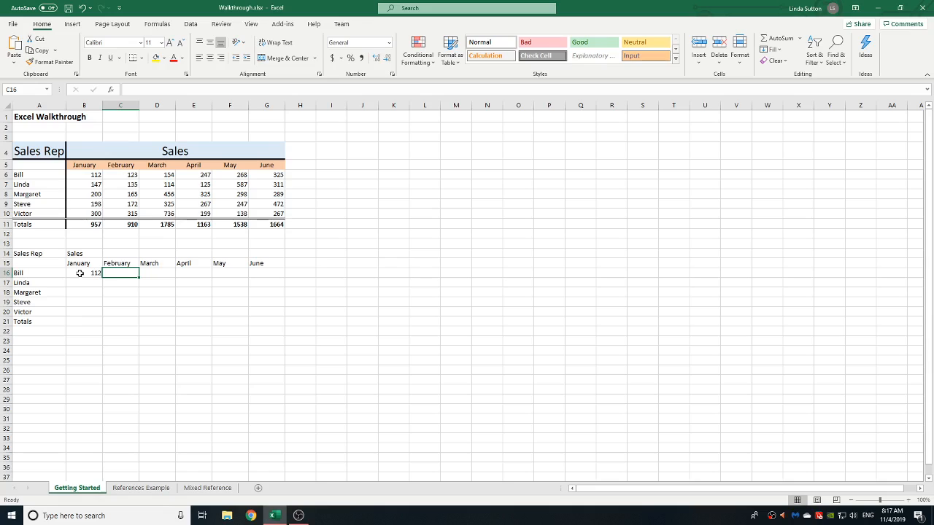
type("123")
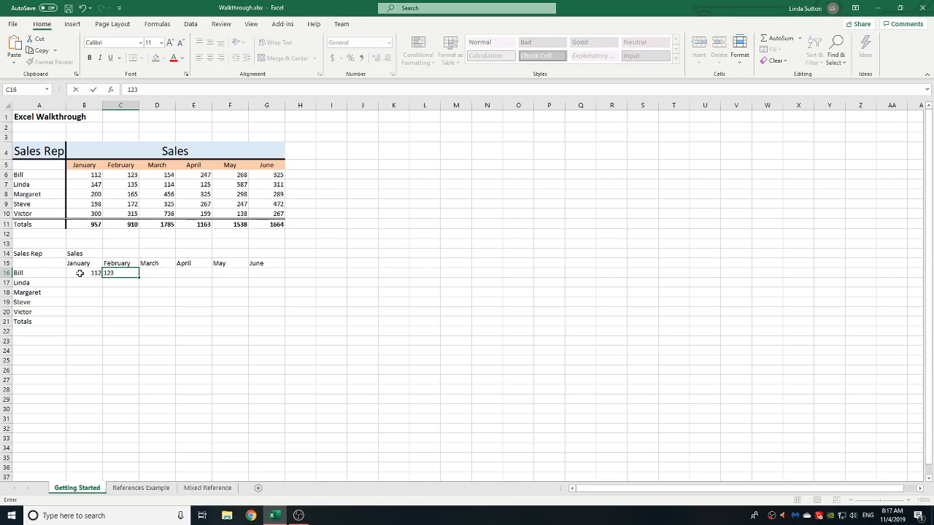
type("1")
key("Tab")
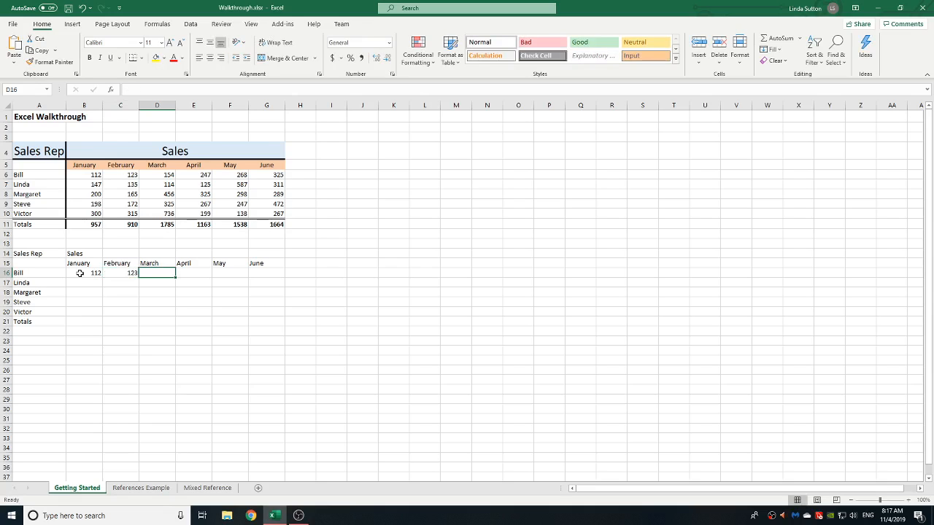
type("154")
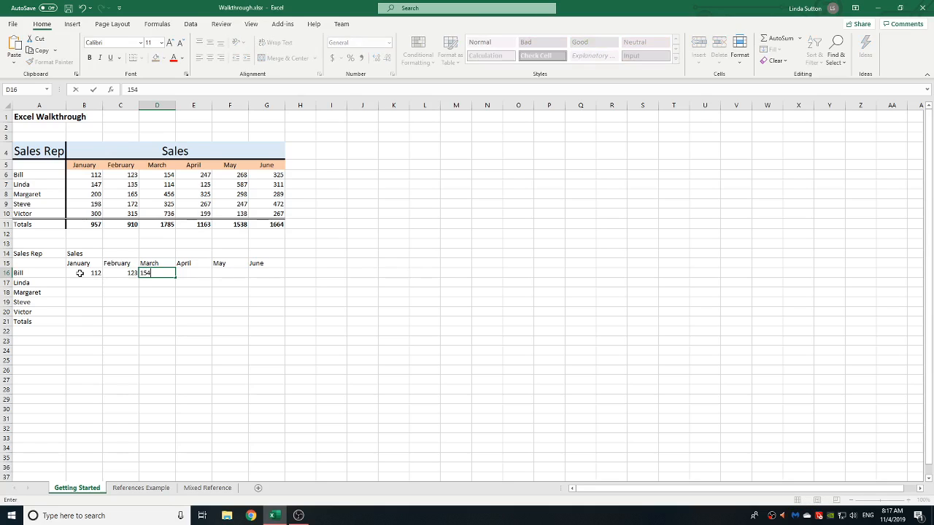
key("Tab")
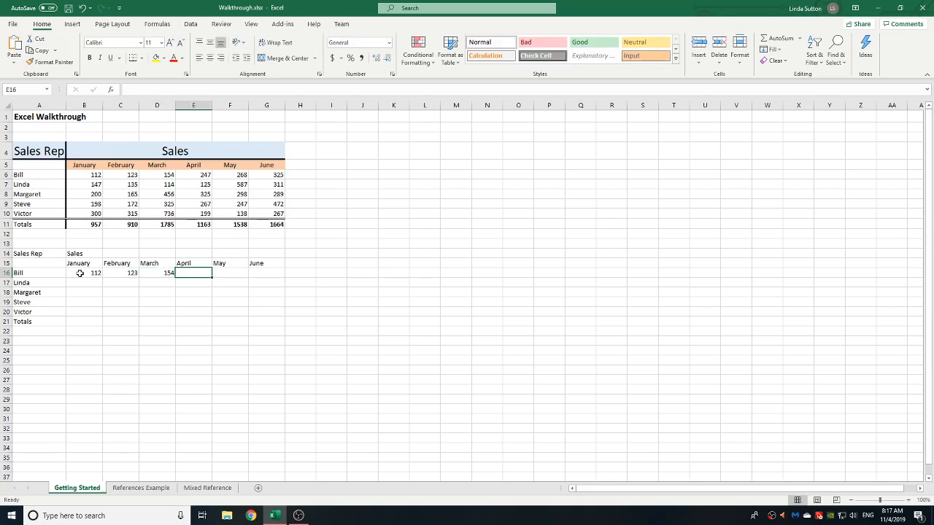
Step: Enter the first rep's remaining sales 247, 268 and 325 in E16, F16 and G16
type("2")
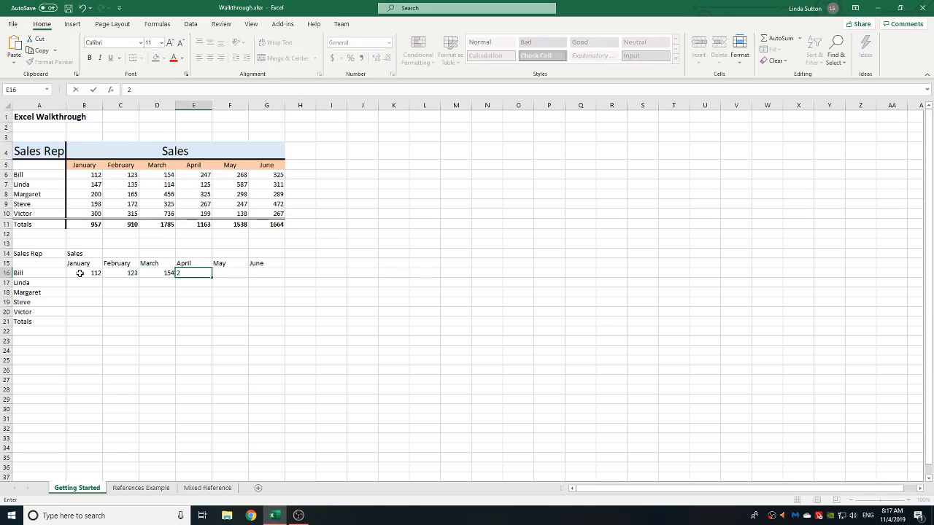
type("47")
key("Tab")
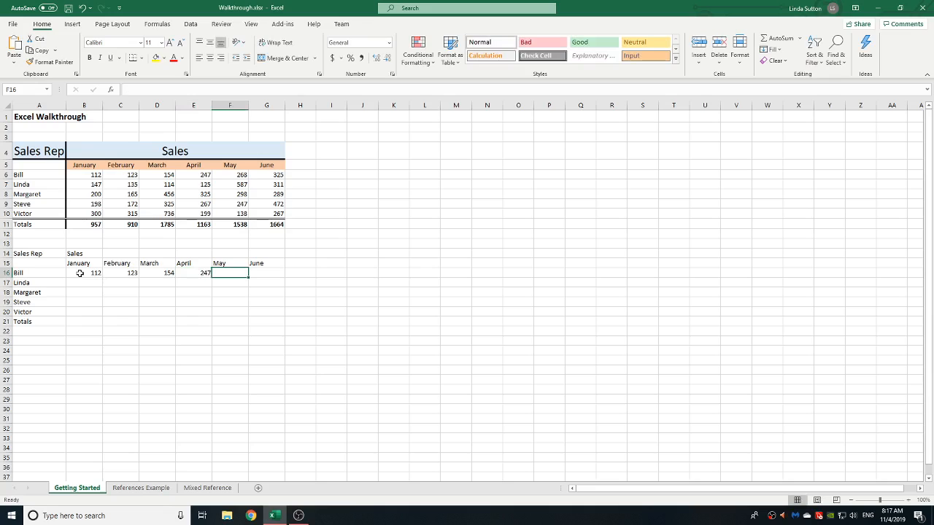
type("26")
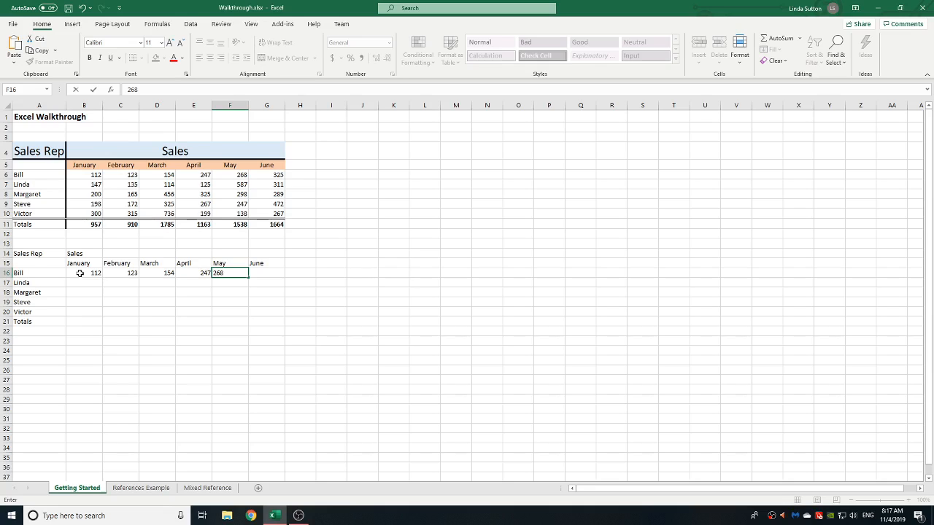
type("8")
key("Tab")
type("32")
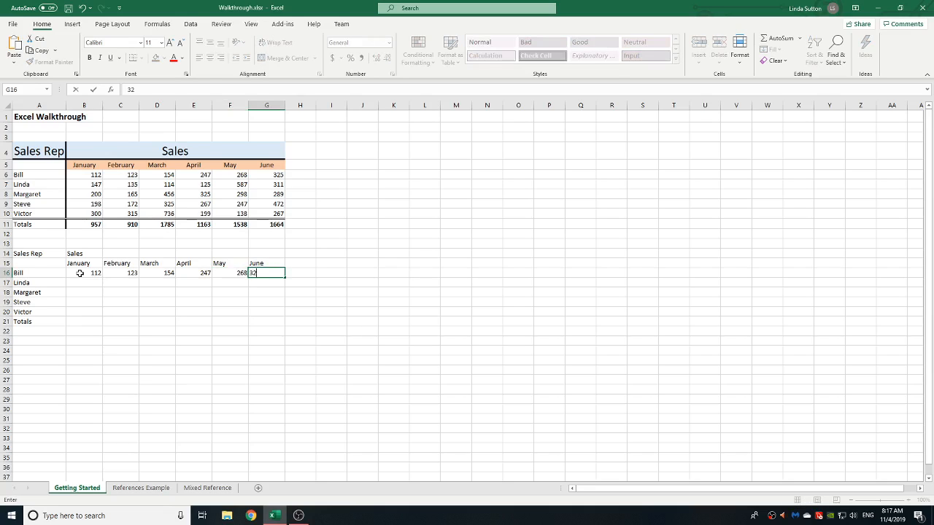
type("5")
key("Return")
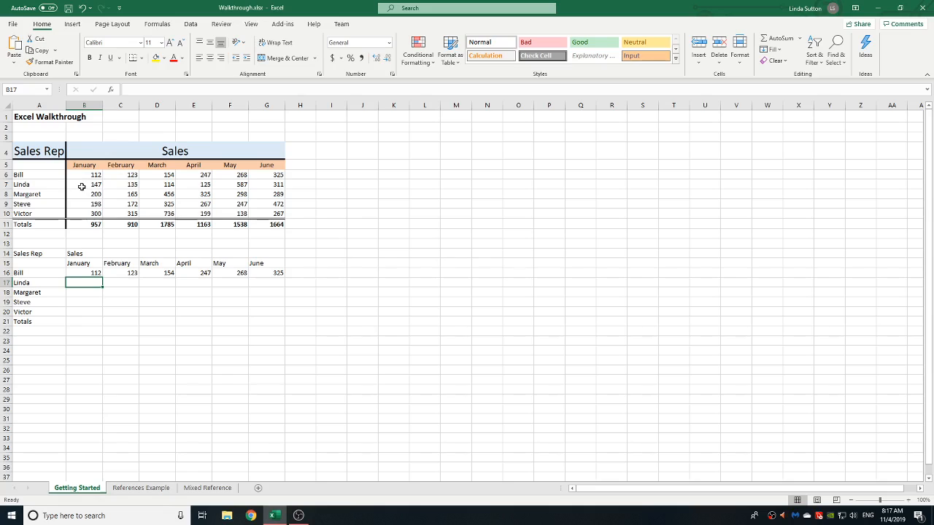
Step: Copy the other reps' sales from B7:G10 in the original table and paste them into B17:G20
left_click_drag(82, 185, 252, 214)
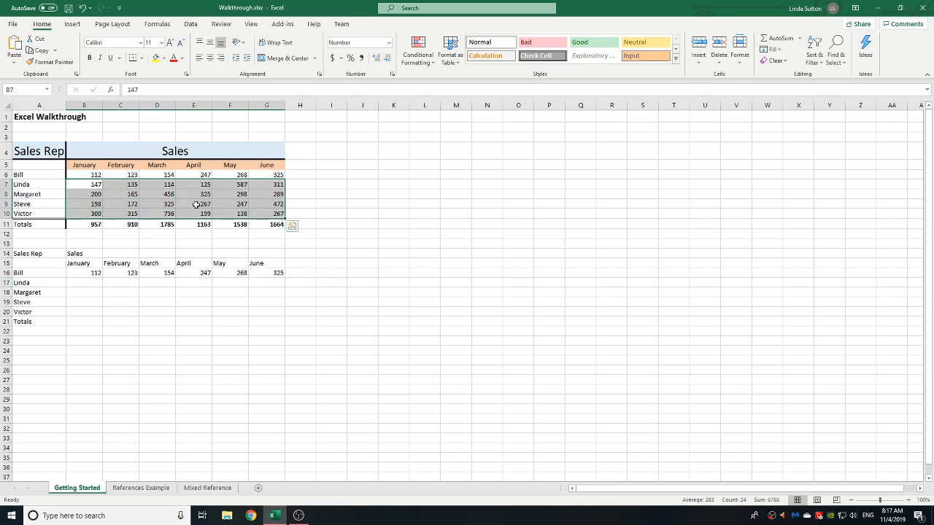
left_click(42, 51)
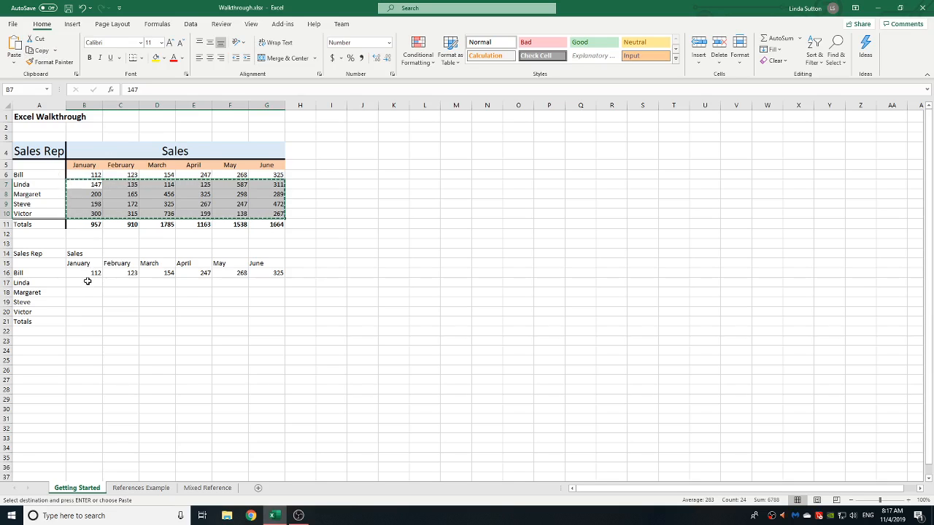
left_click_drag(86, 281, 261, 307)
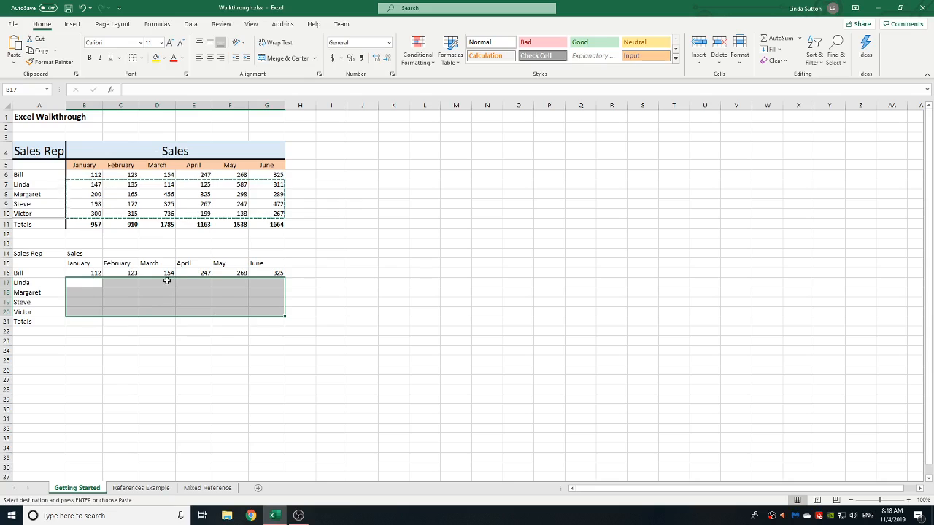
left_click(14, 65)
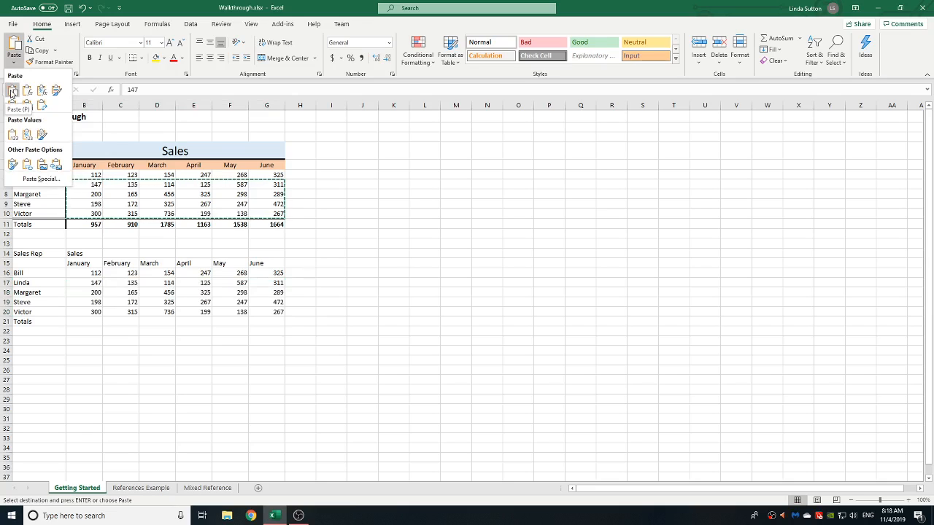
left_click(12, 92)
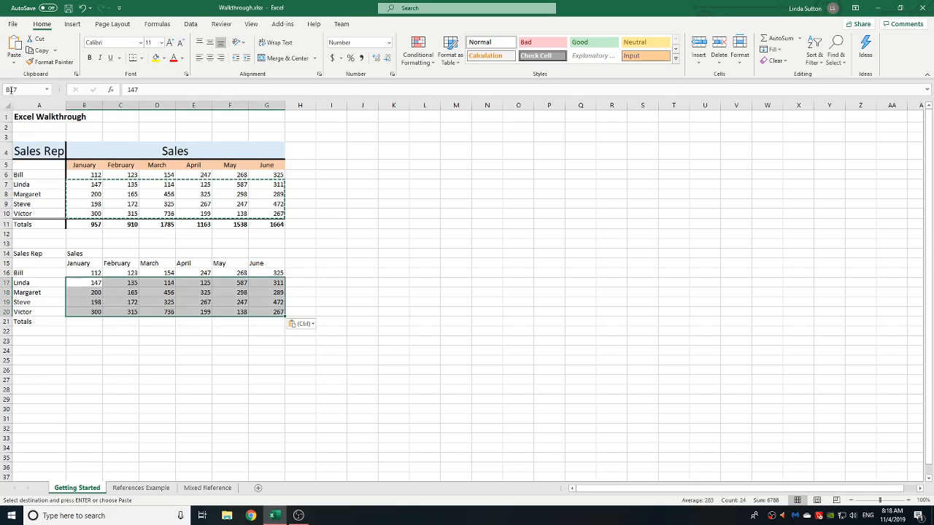
left_click(173, 358)
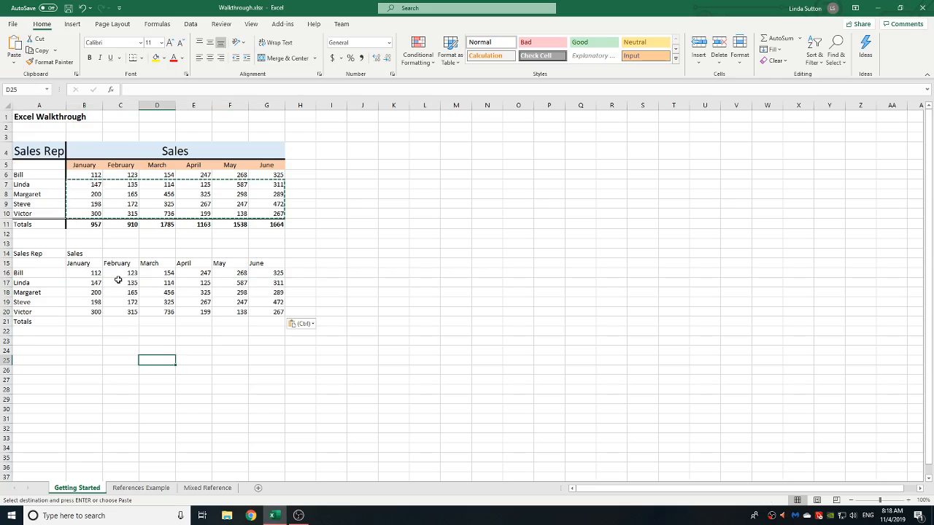
left_click(100, 311)
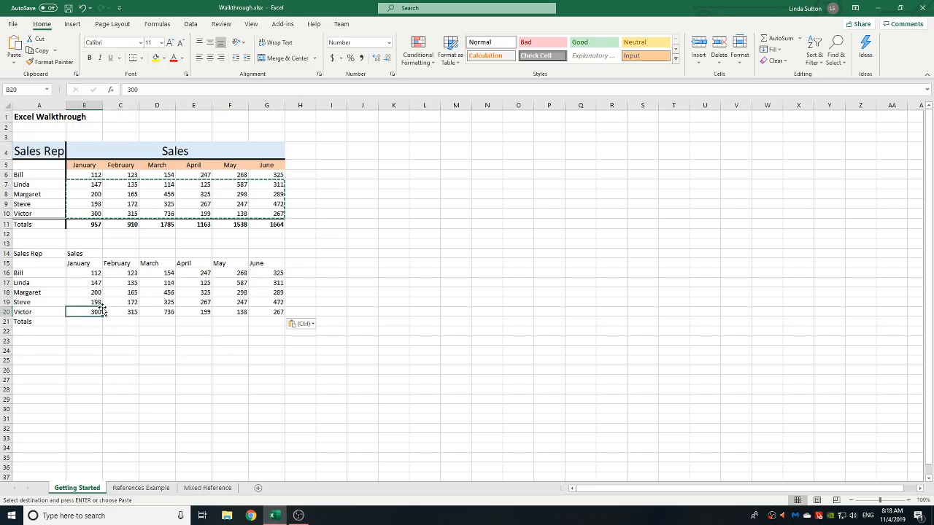
left_click(92, 285)
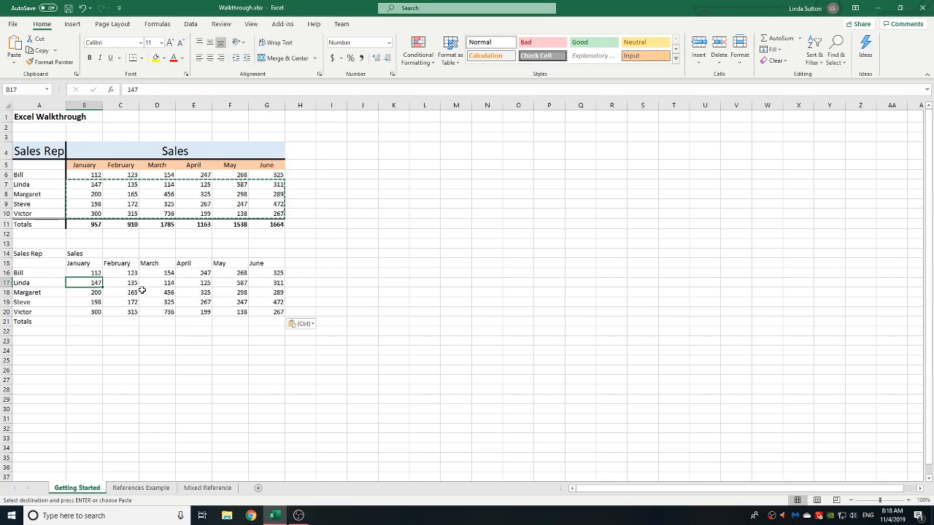
left_click(99, 322)
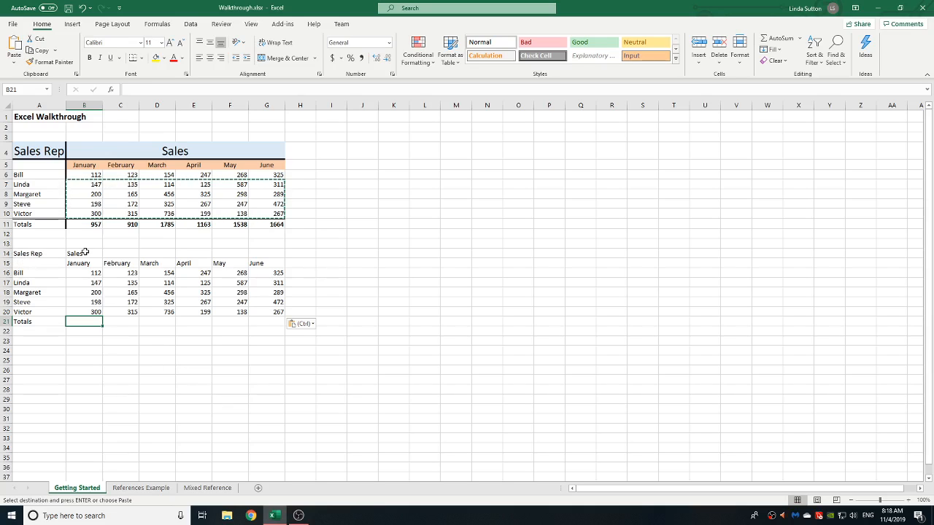
Step: Merge and center the Sales heading across B14:G14
left_click_drag(84, 252, 267, 257)
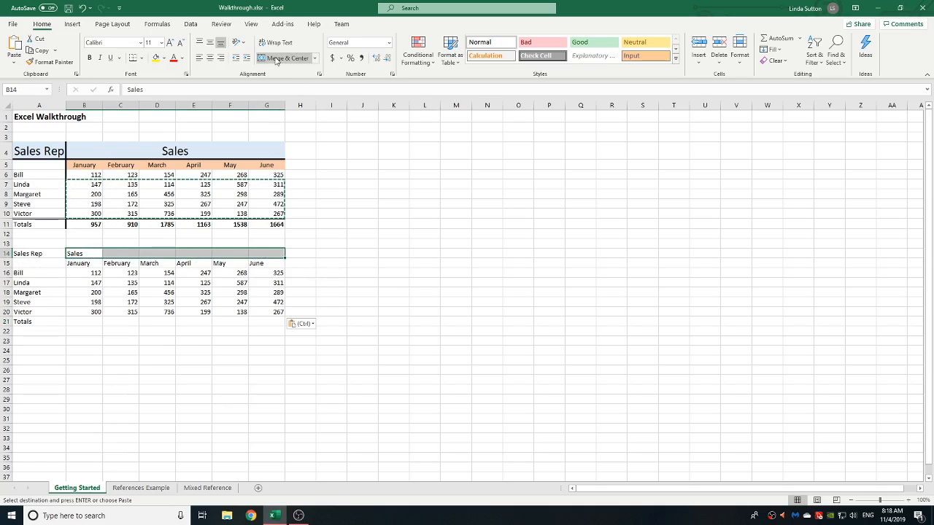
left_click(315, 58)
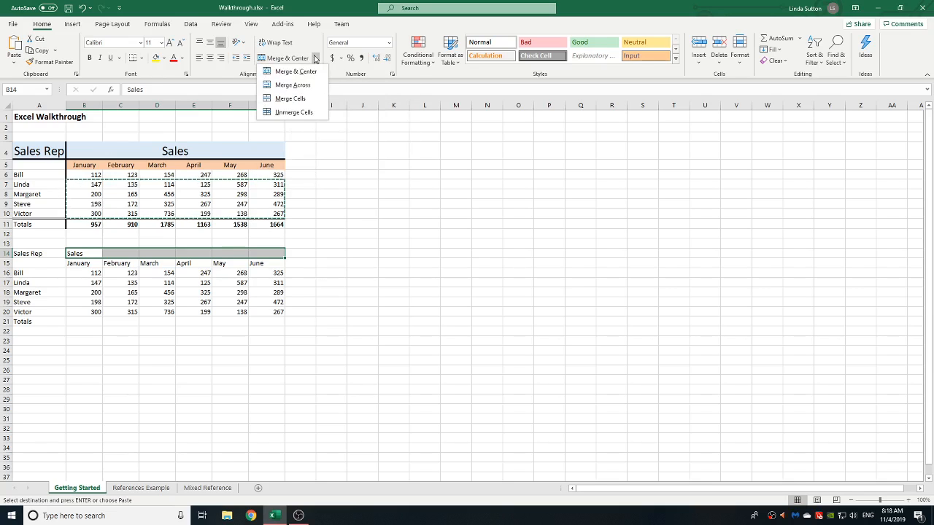
left_click(277, 72)
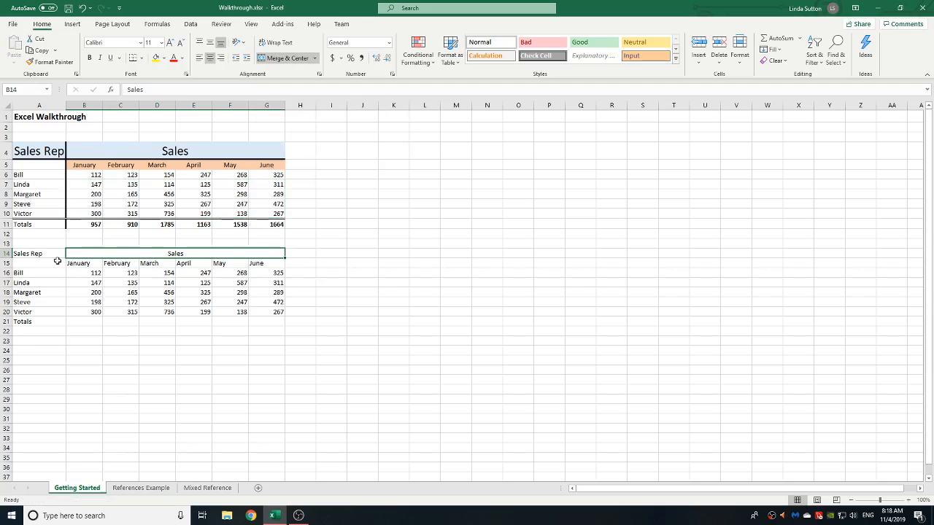
Step: Set the font size of the Sales Rep and Sales headings in row 14 to 20
left_click(208, 152)
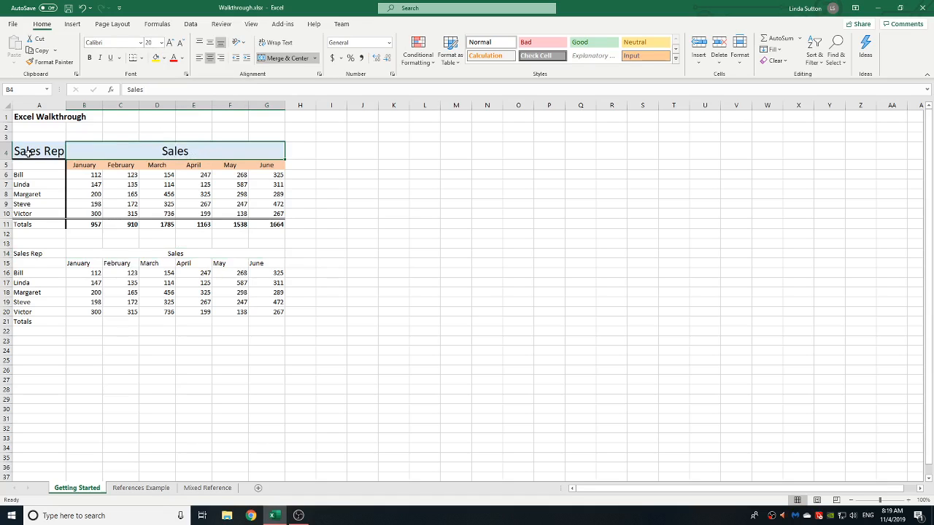
left_click(33, 253)
left_click_drag(33, 253, 269, 253)
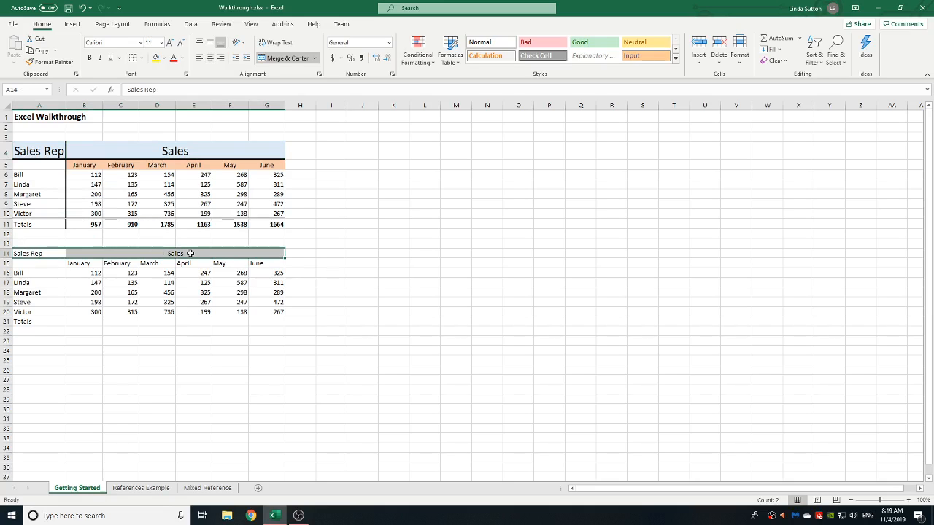
left_click(162, 43)
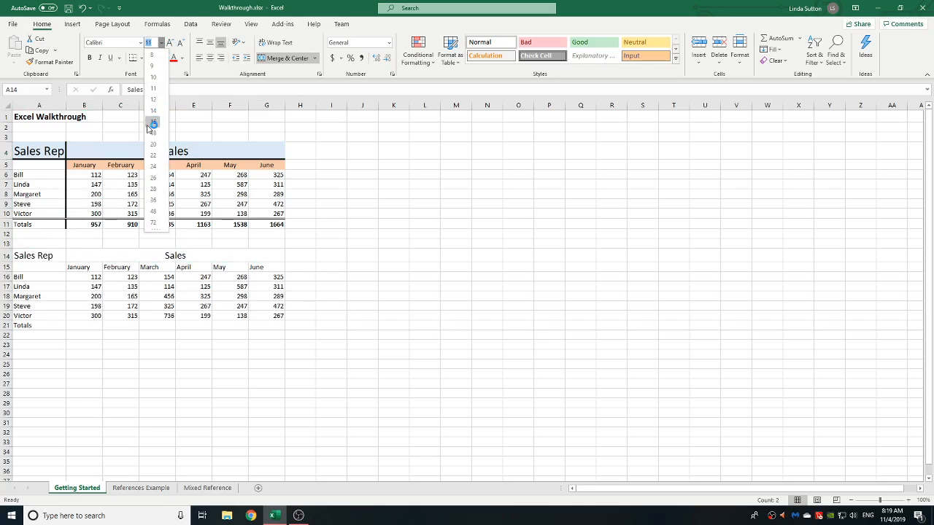
left_click(152, 148)
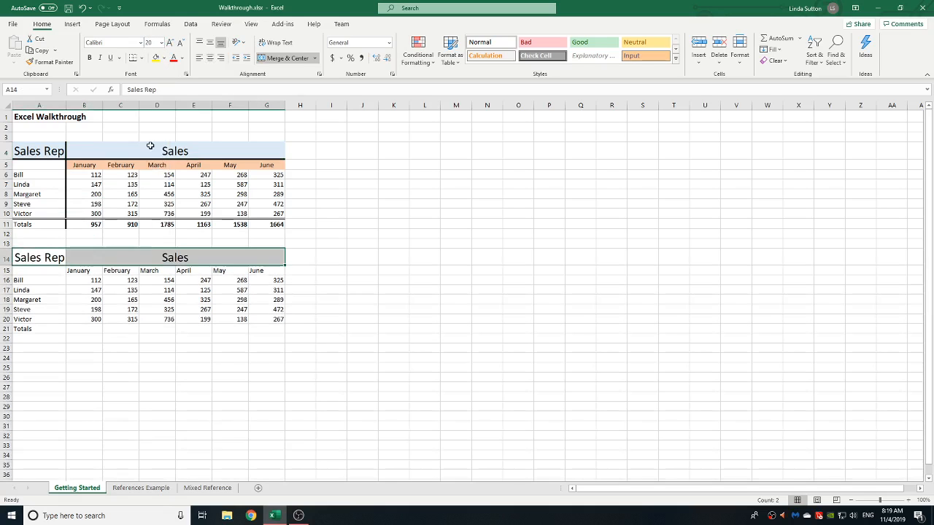
left_click(54, 370)
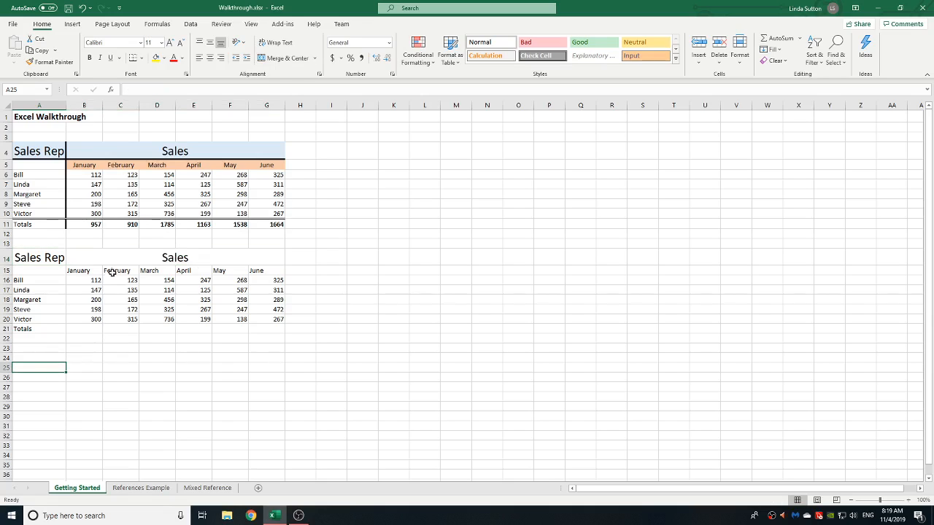
Step: Copy the month heading format from B5 to the month headings B15:G15 with Format Painter
left_click(76, 163)
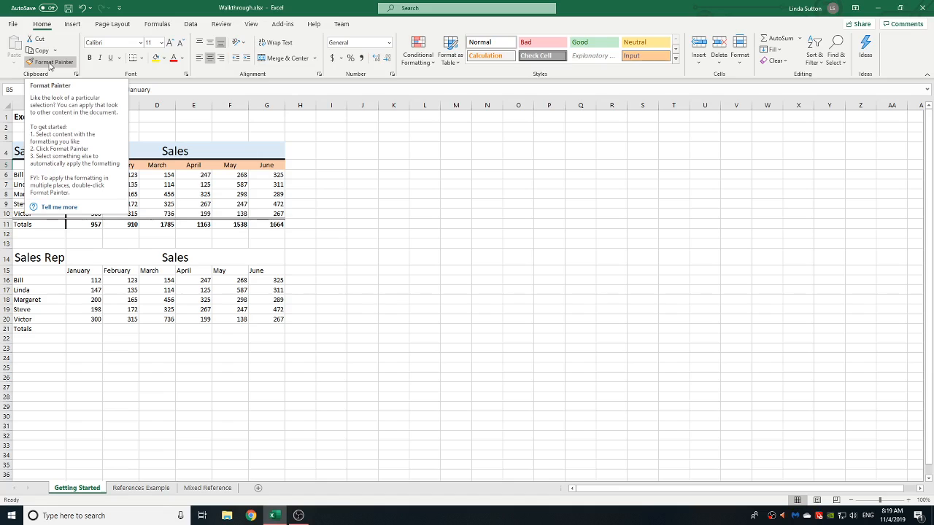
left_click(50, 65)
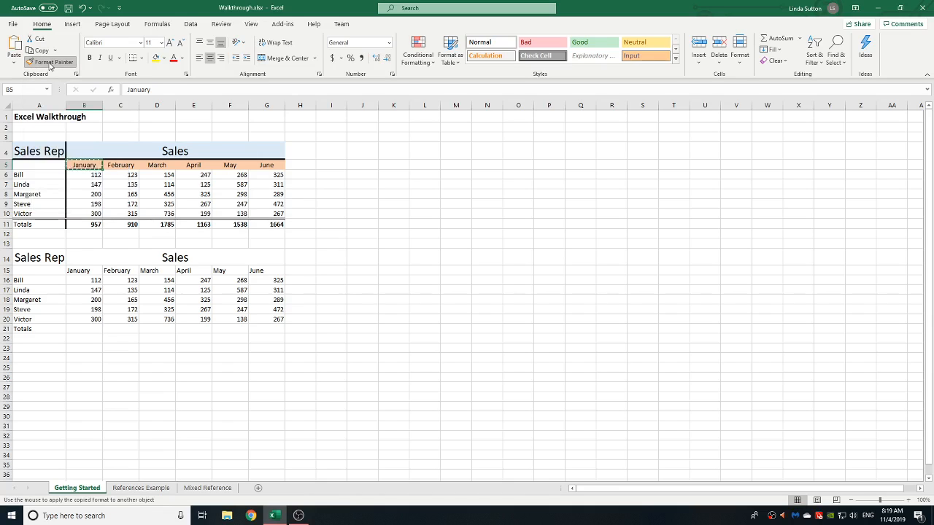
left_click(87, 269)
left_click_drag(87, 269, 271, 271)
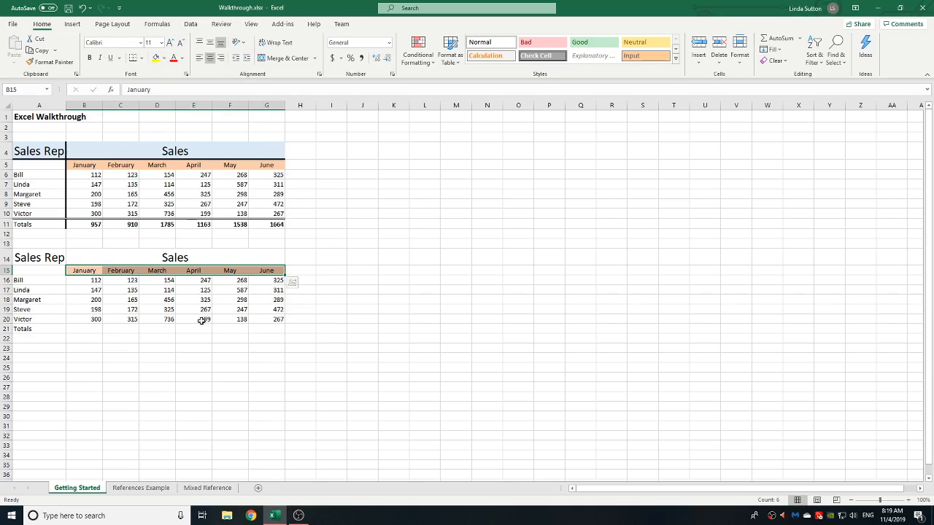
left_click(80, 374)
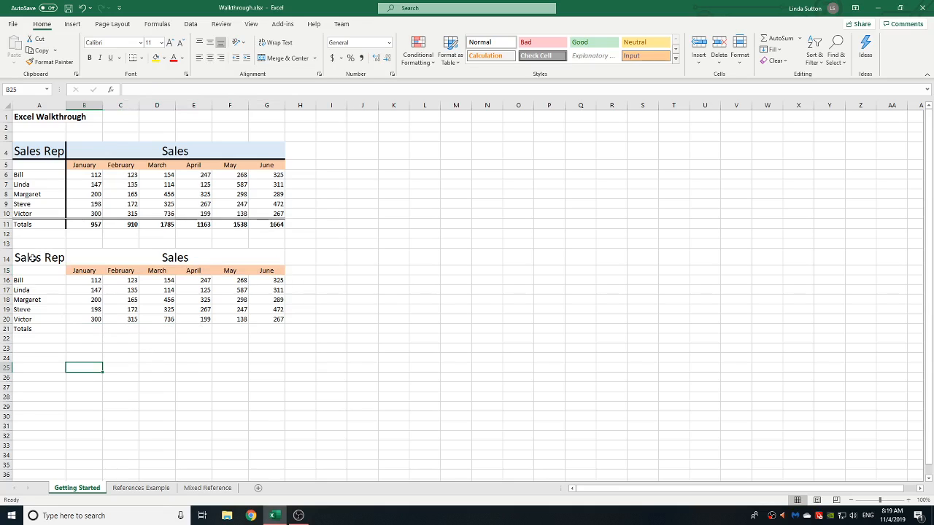
Step: Apply a thick bottom border to the row 14 headings
left_click(35, 258)
left_click_drag(80, 258, 187, 255)
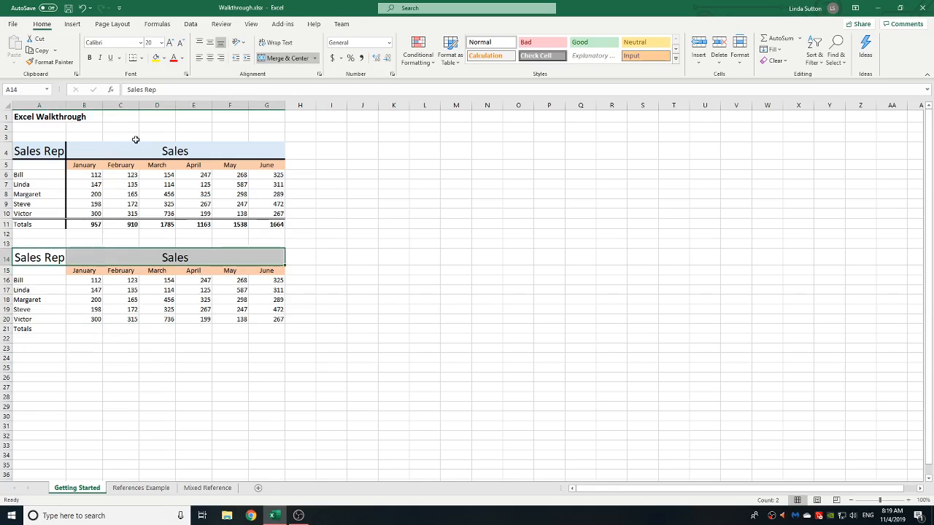
left_click(143, 59)
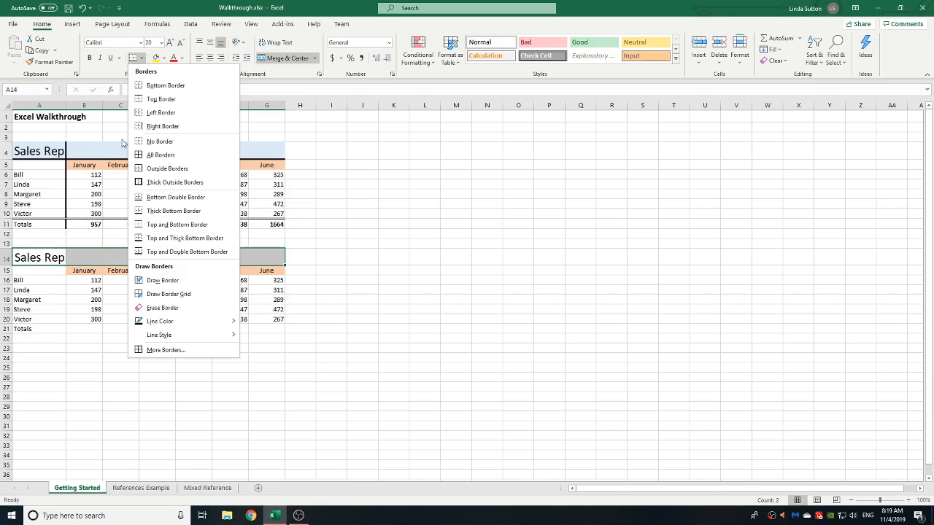
left_click(167, 211)
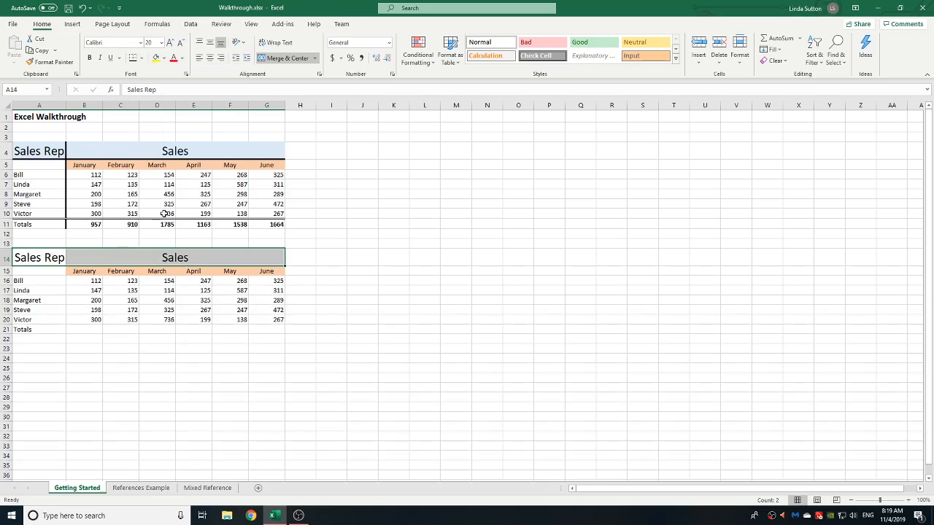
left_click(89, 378)
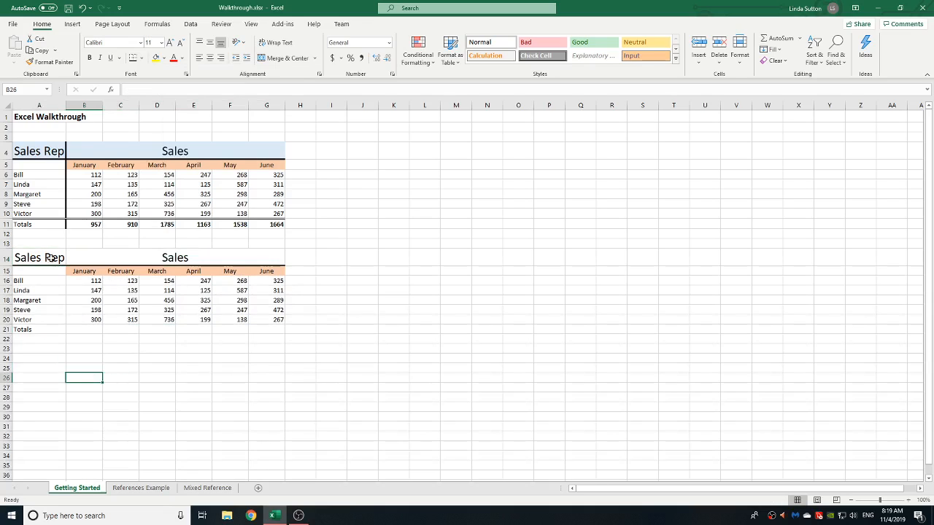
Step: Apply a right border to the Sales Rep column A14:A21
left_click_drag(49, 257, 46, 330)
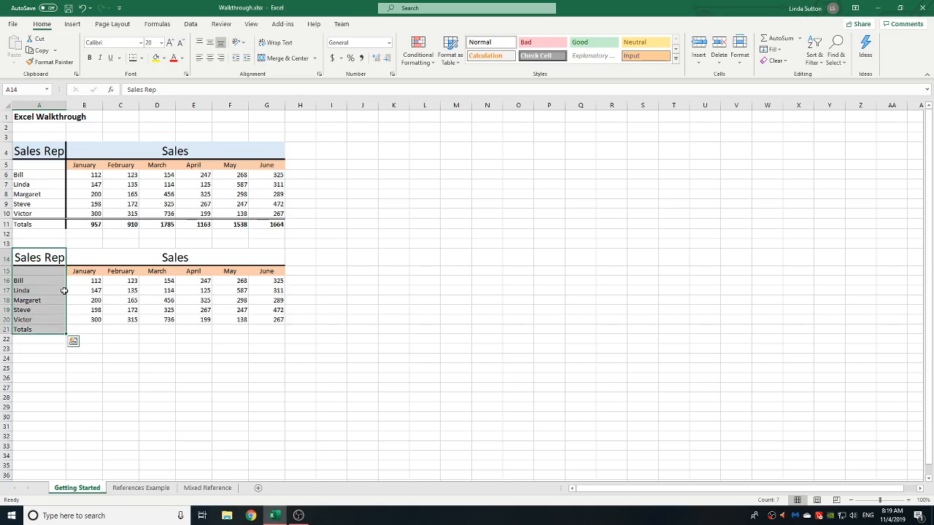
left_click(143, 60)
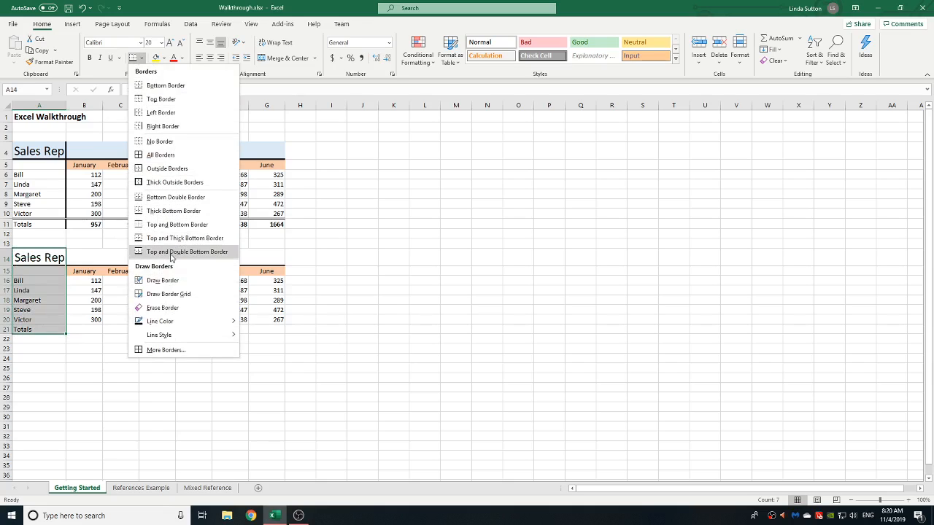
left_click(168, 126)
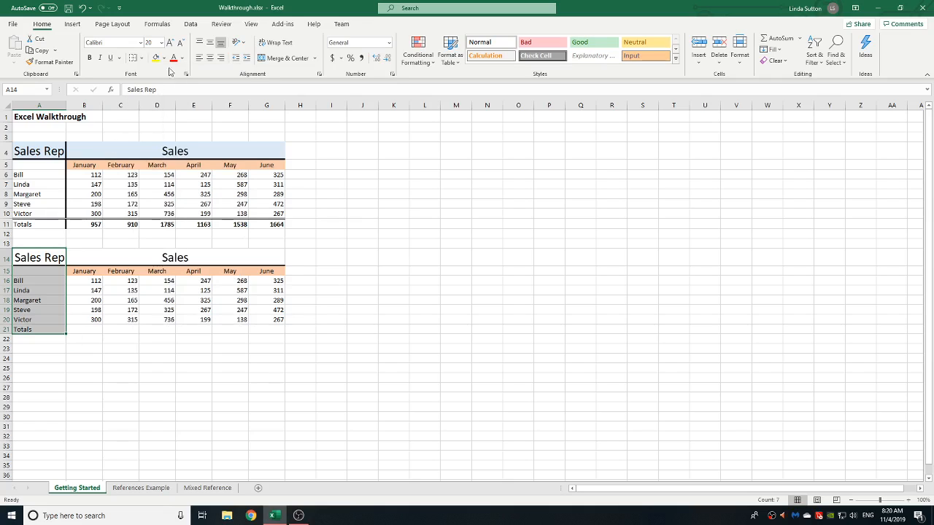
left_click(141, 58)
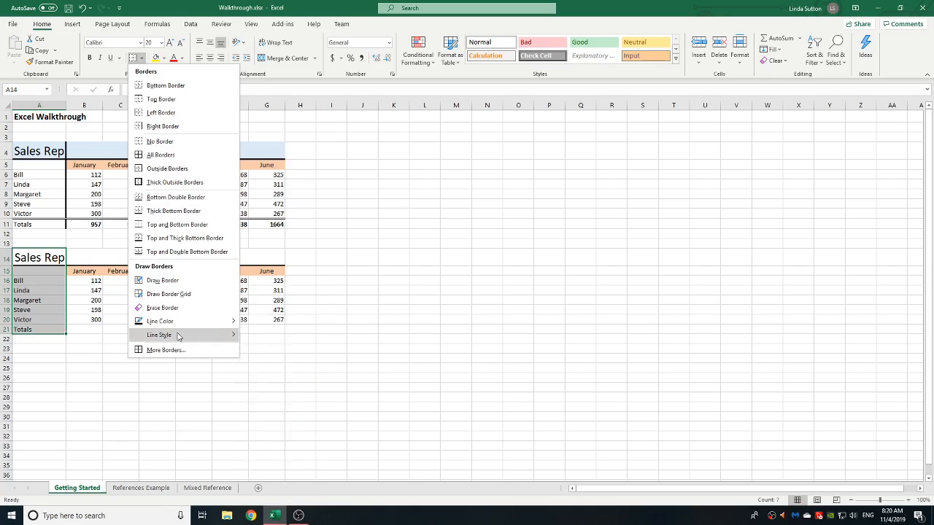
left_click(284, 496)
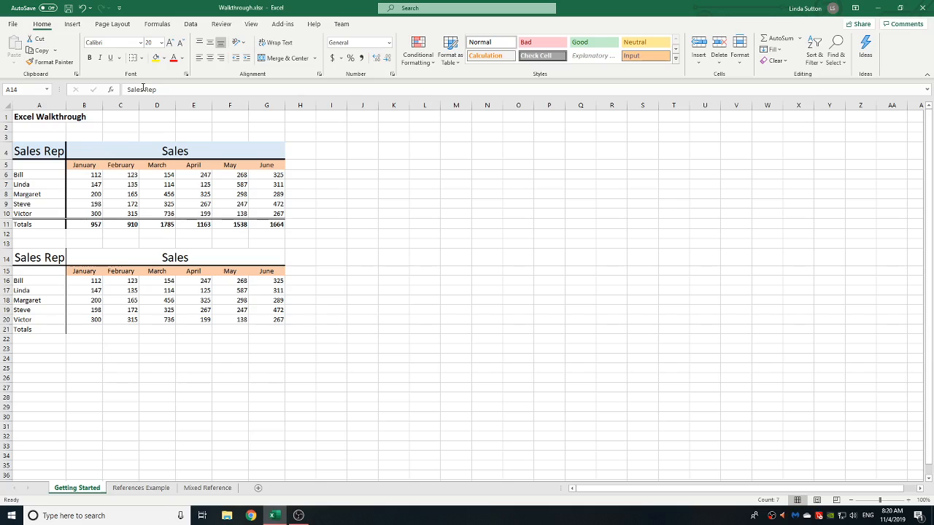
Step: Draw a thick outside border around the Sales Rep column A14:A21 with the Draw Border tool
left_click(143, 58)
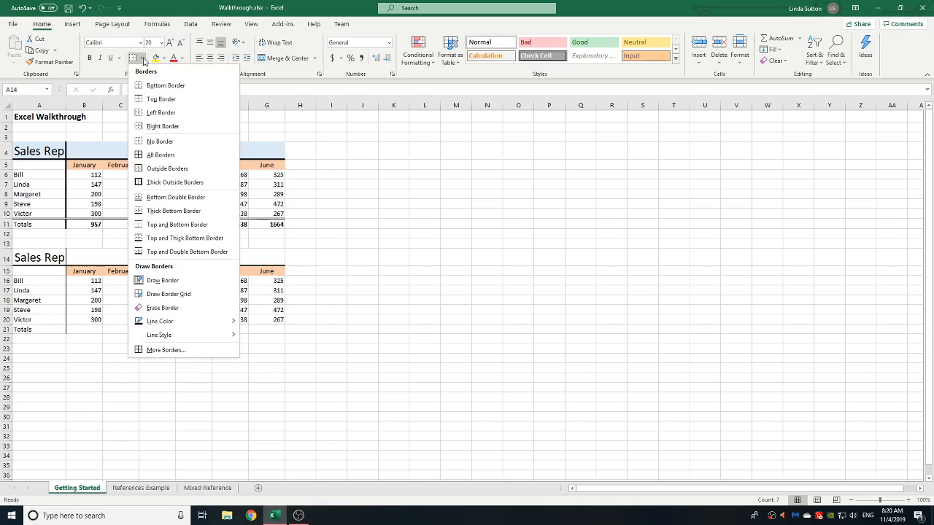
left_click(139, 284)
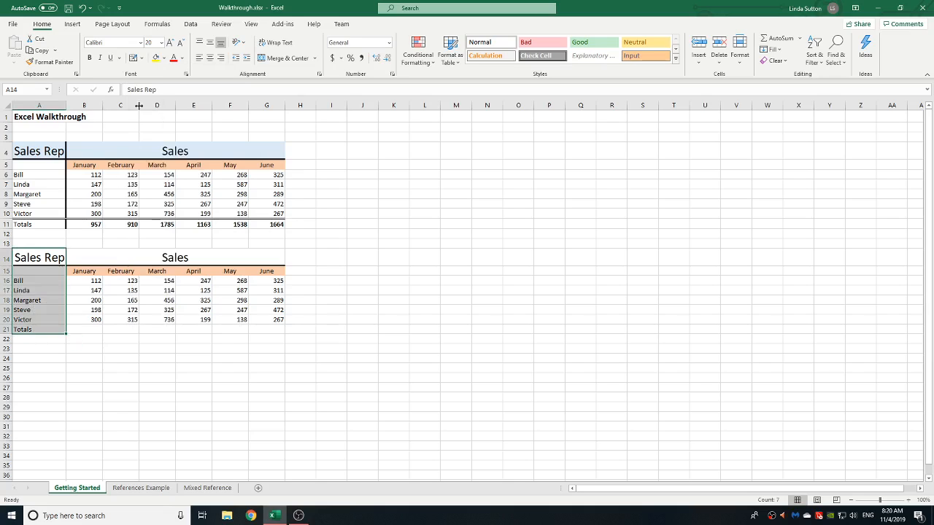
left_click(142, 59)
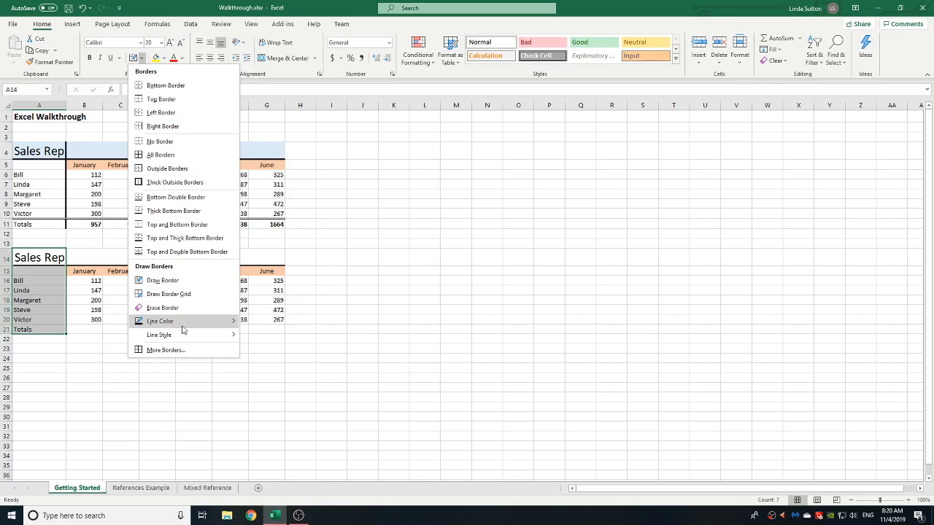
mouse_move(184, 336)
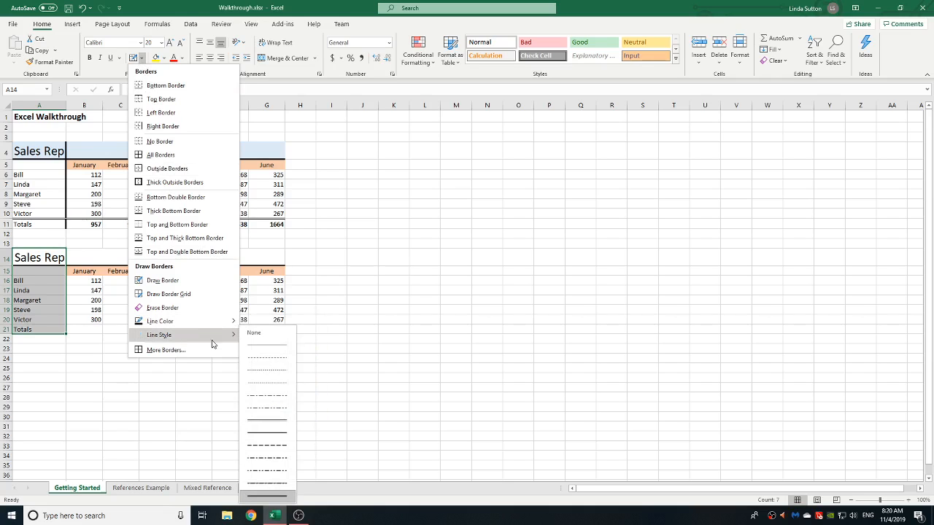
left_click(274, 497)
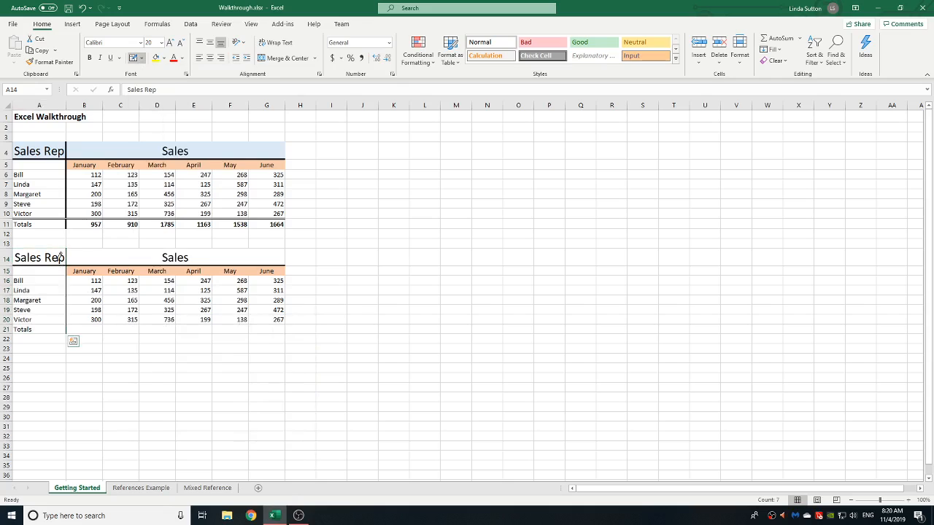
left_click_drag(57, 252, 53, 331)
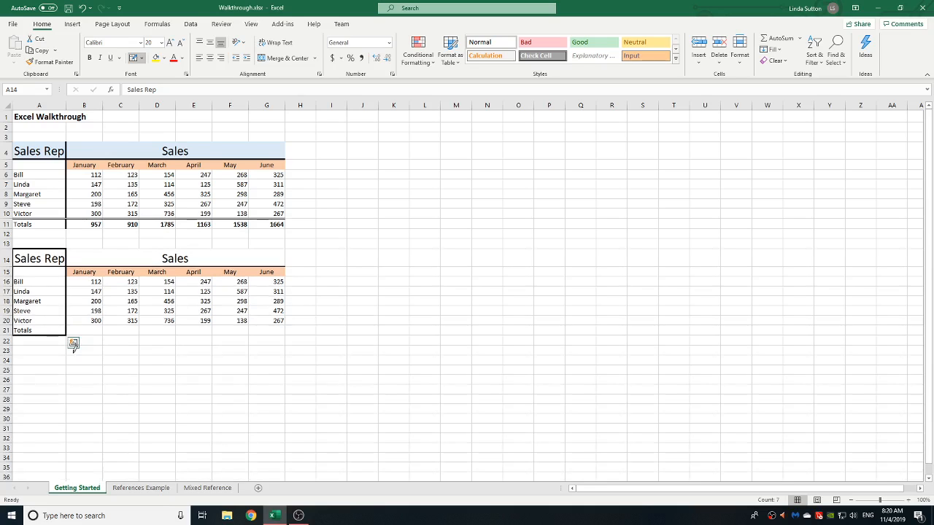
left_click(143, 59)
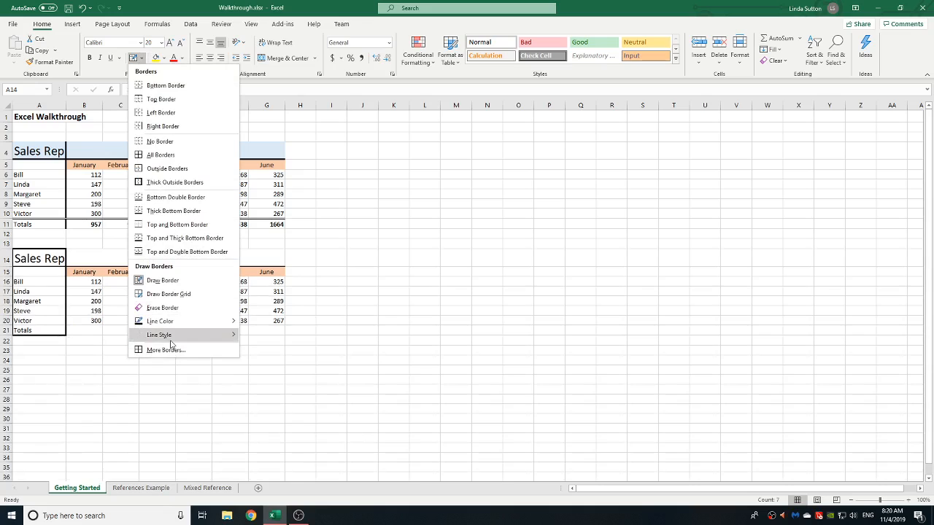
mouse_move(171, 343)
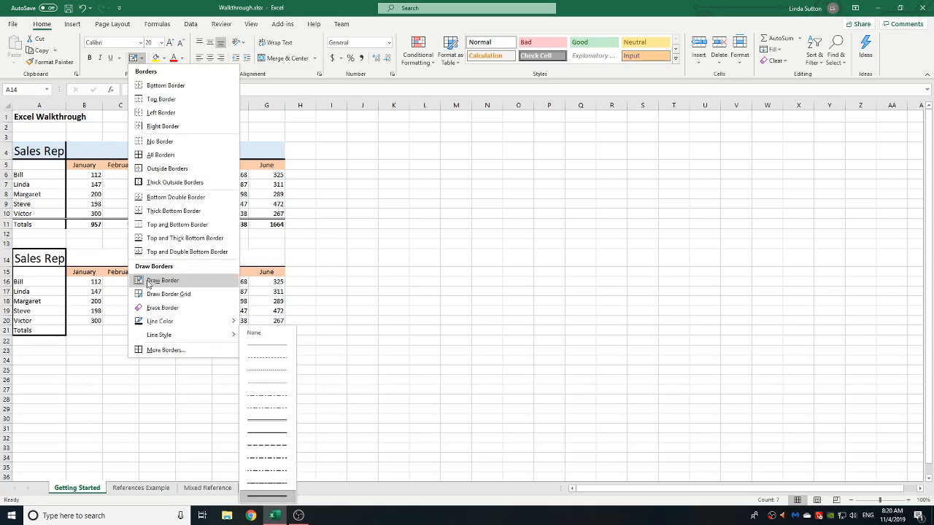
left_click(162, 280)
left_click(48, 374)
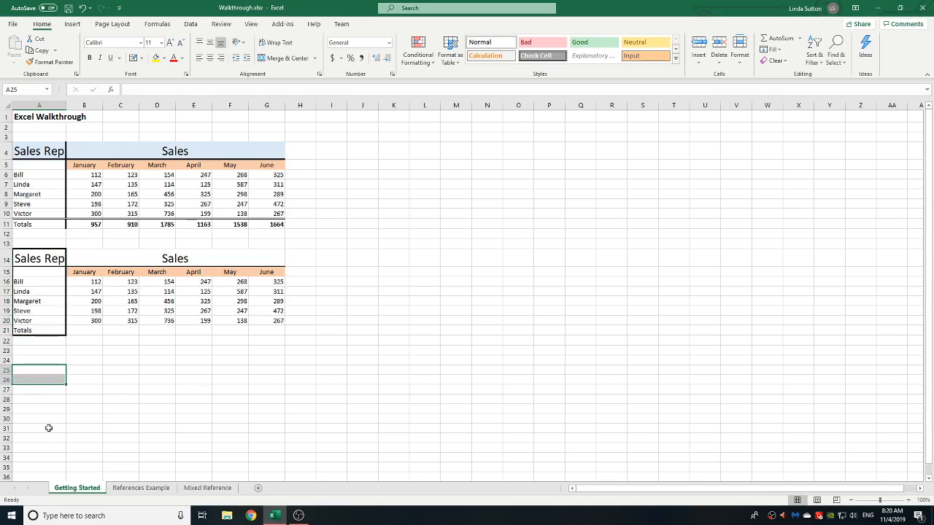
Step: Remove all borders from the Sales Rep heading cell A14
left_click(49, 257)
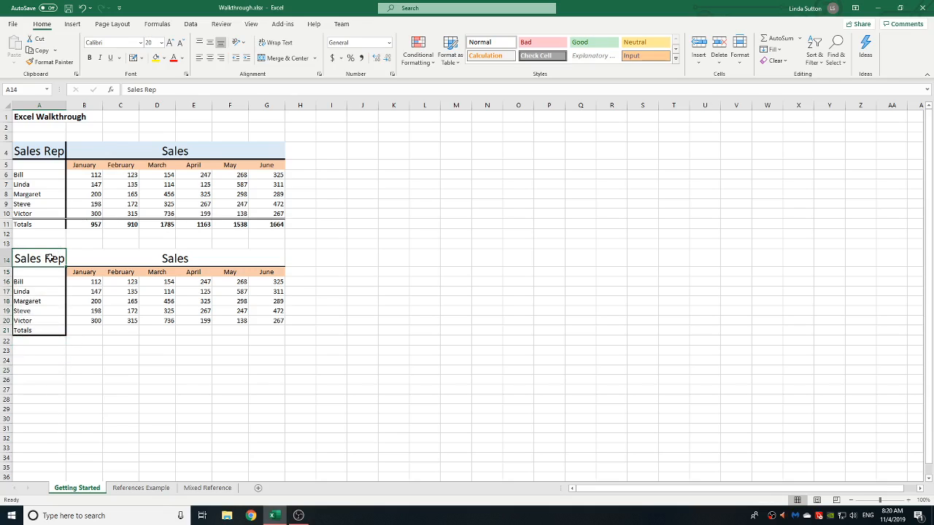
left_click(143, 58)
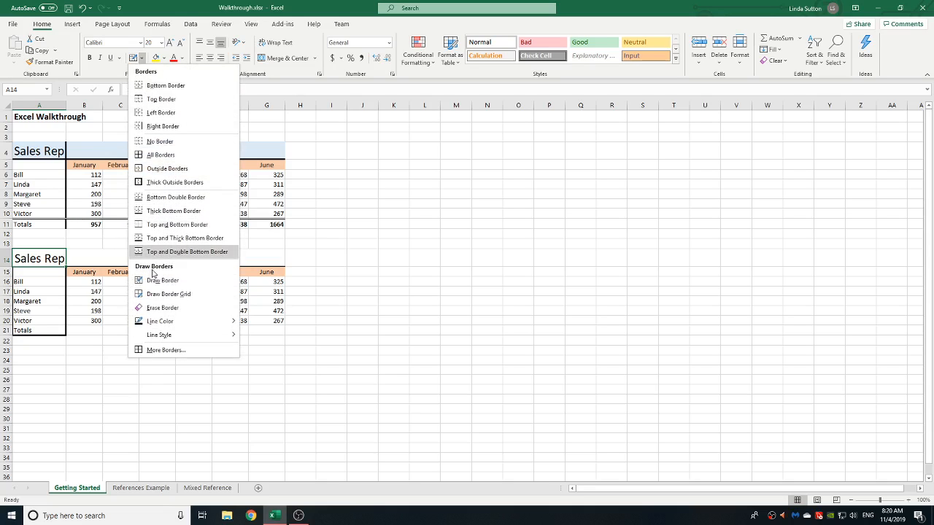
left_click(150, 141)
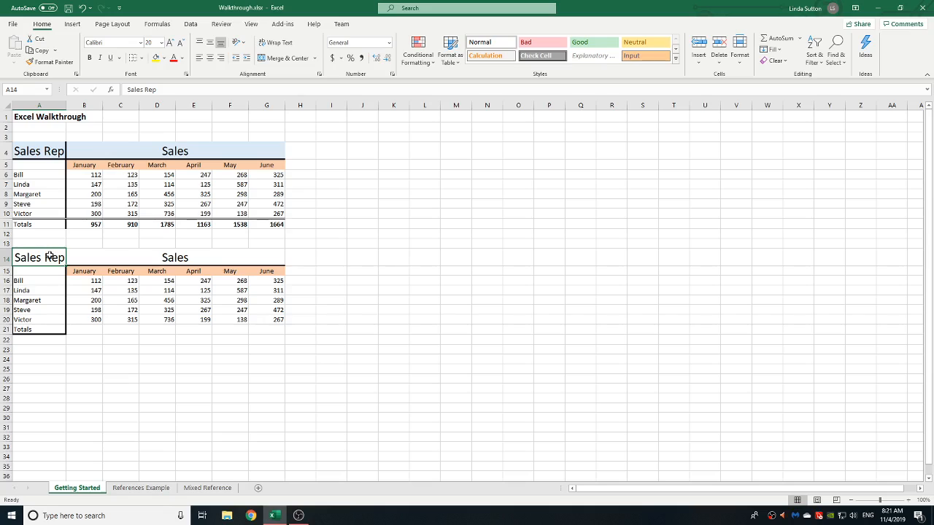
Step: Reapply a right border to the Sales Rep column A14:A21
left_click_drag(49, 256, 46, 329)
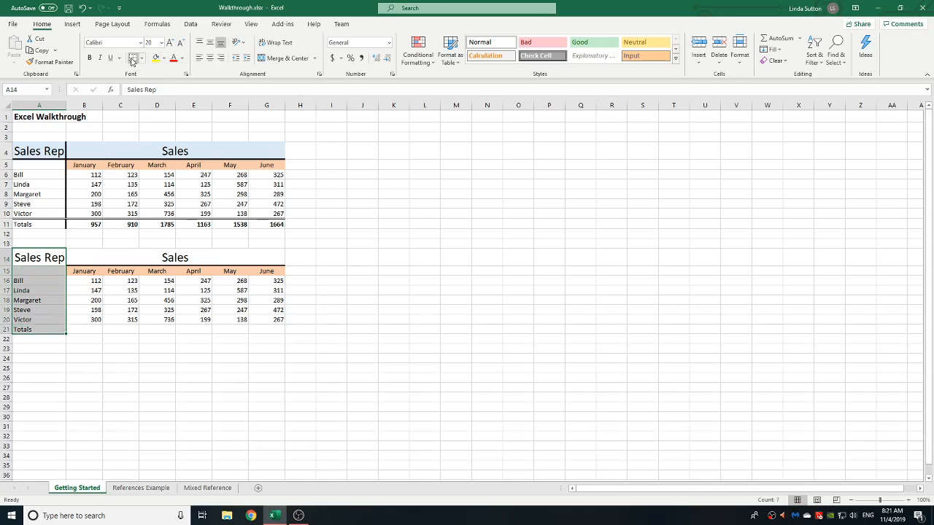
left_click(143, 59)
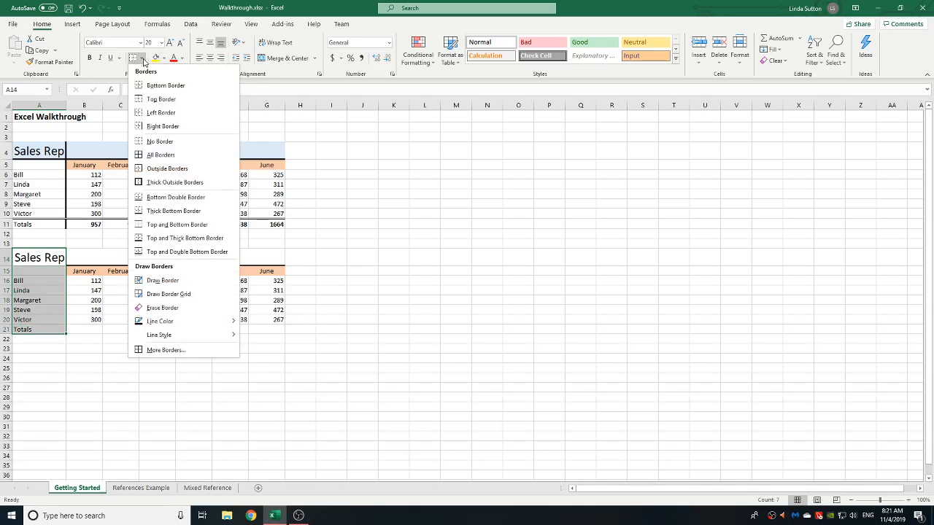
left_click(174, 128)
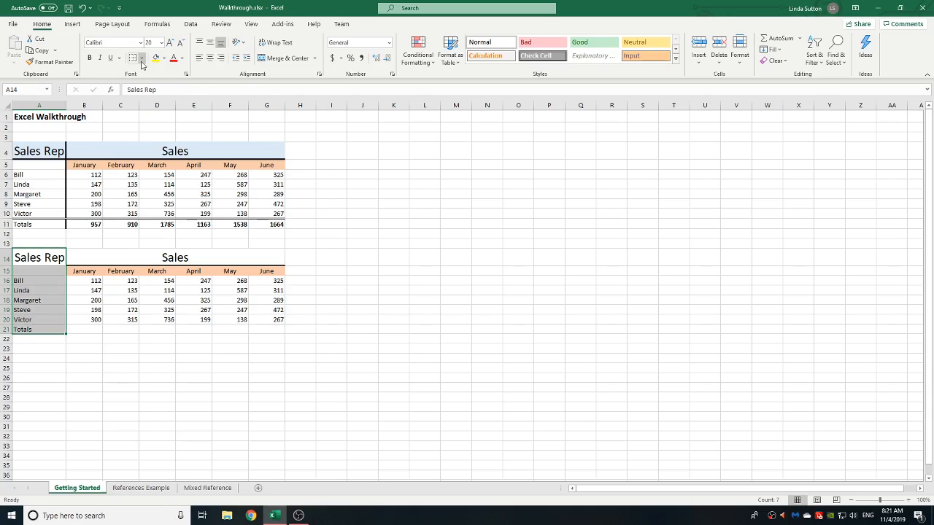
left_click(54, 184)
left_click(50, 62)
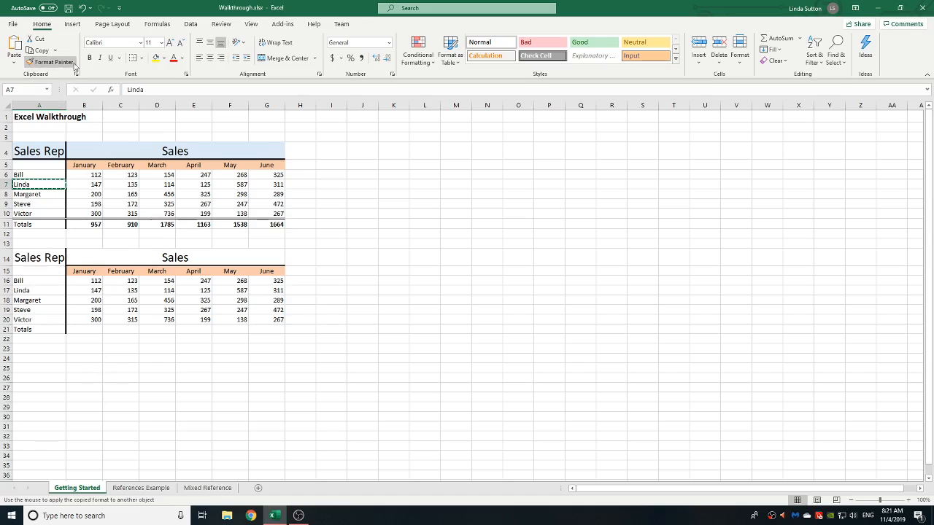
left_click(51, 62)
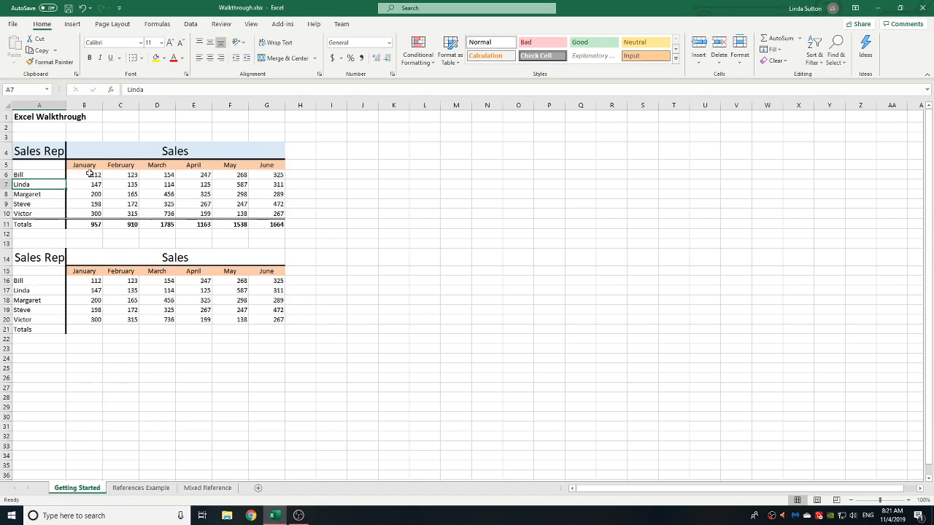
Step: Reapply a thick bottom border to the row 14 headings A14:G14
left_click_drag(41, 258, 205, 261)
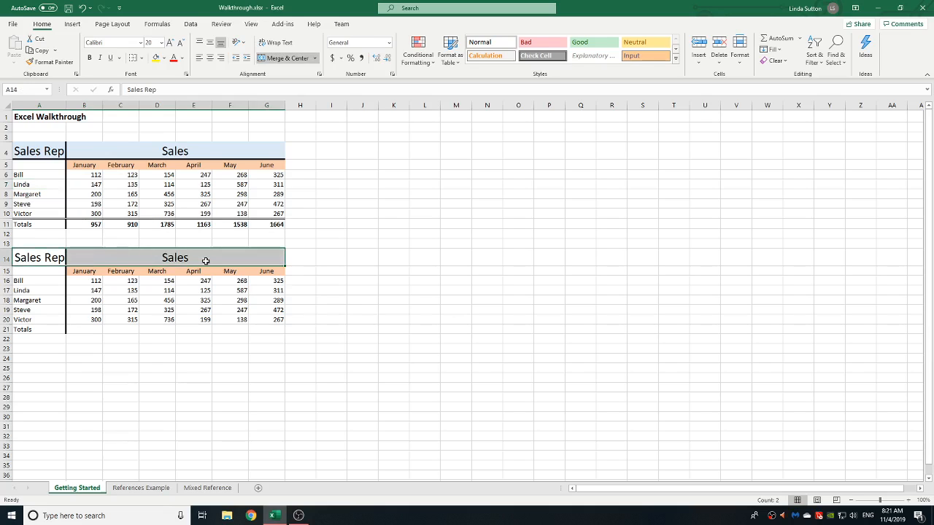
left_click(143, 58)
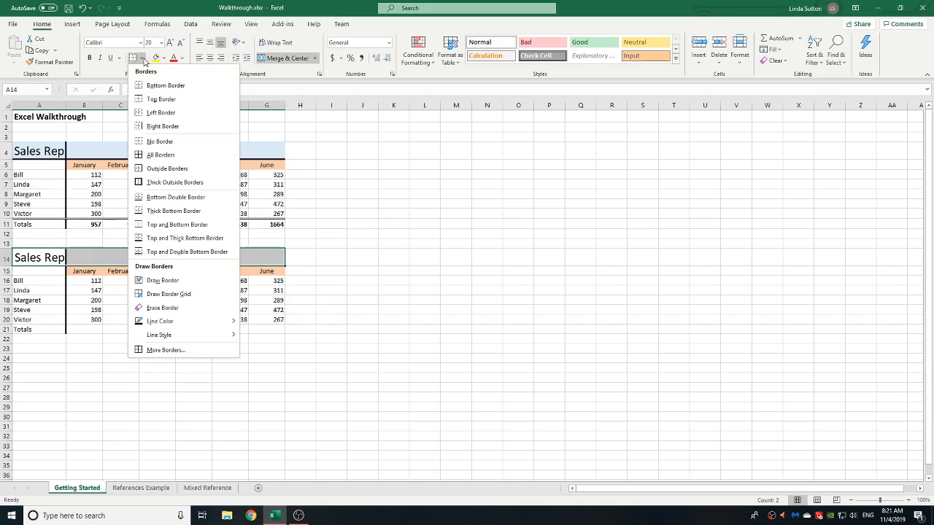
left_click(155, 211)
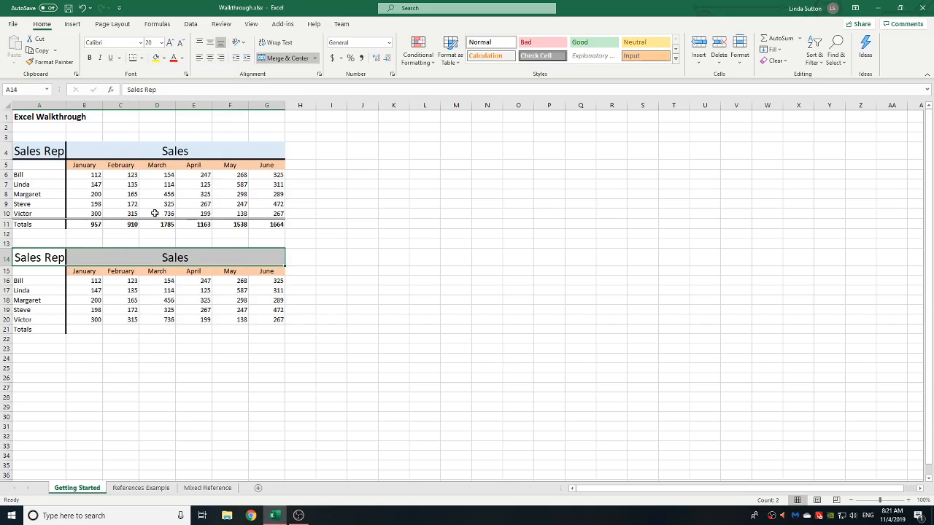
left_click(64, 411)
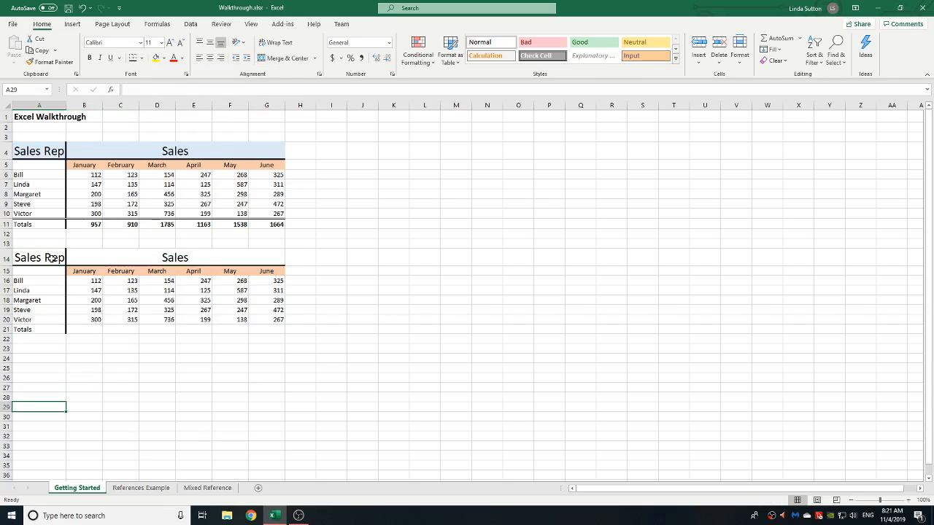
Step: Fill the row 14 Sales heading with a light blue theme colour matching the original table
left_click_drag(52, 259, 170, 251)
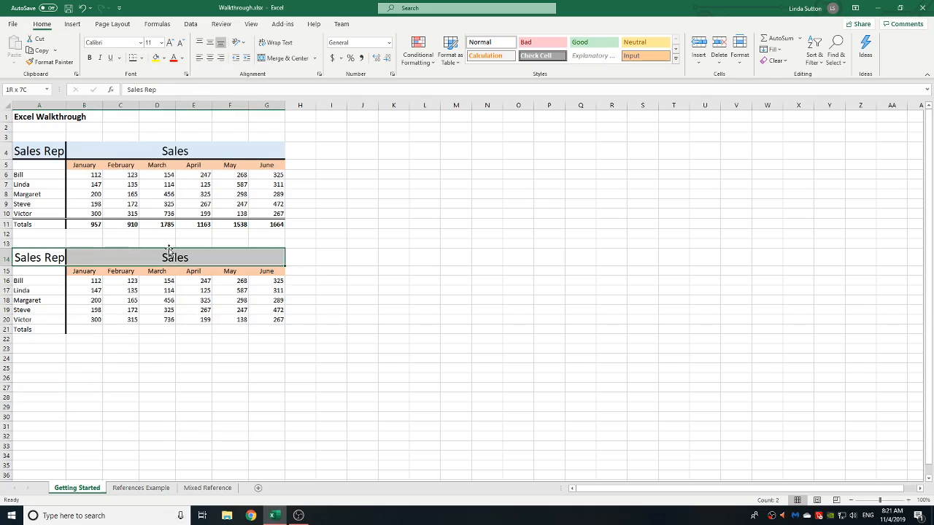
left_click(144, 59)
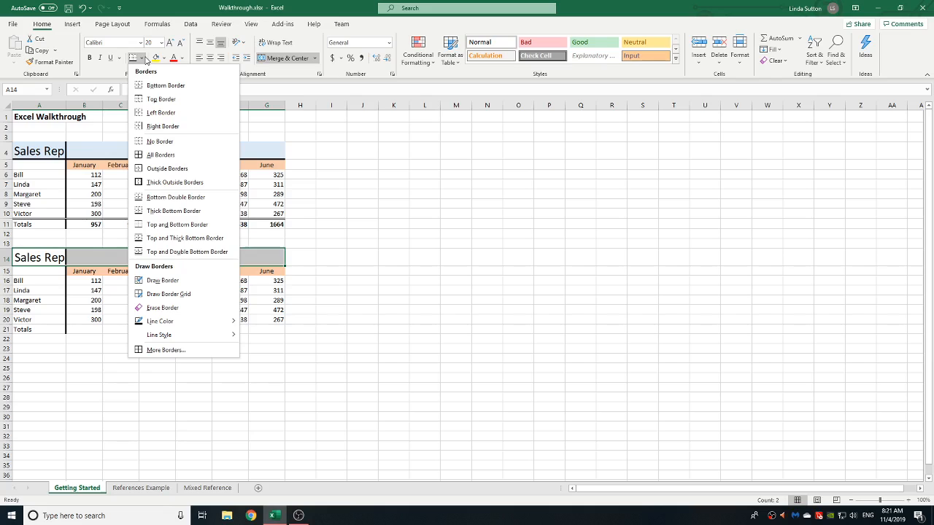
left_click(163, 59)
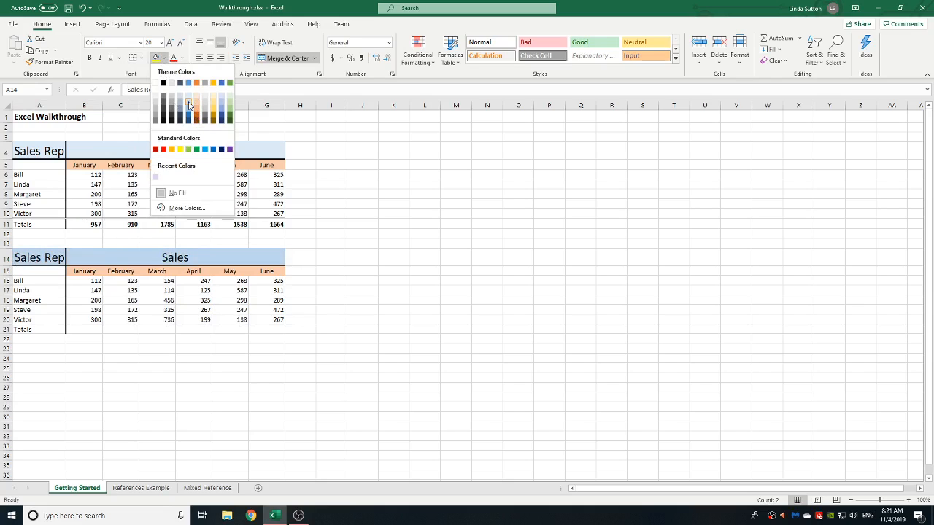
left_click(188, 106)
left_click(203, 386)
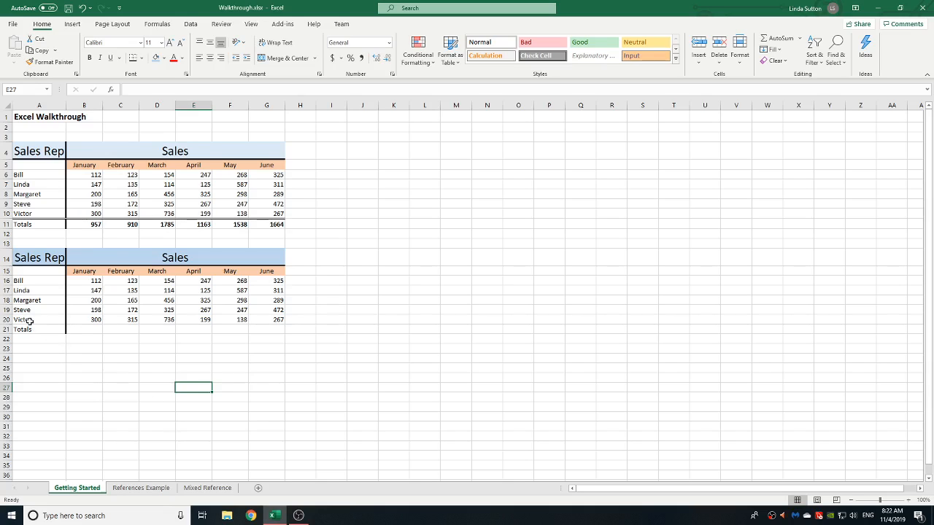
Step: Apply a bottom double border to the Victor row A20:G20
left_click_drag(29, 321, 276, 318)
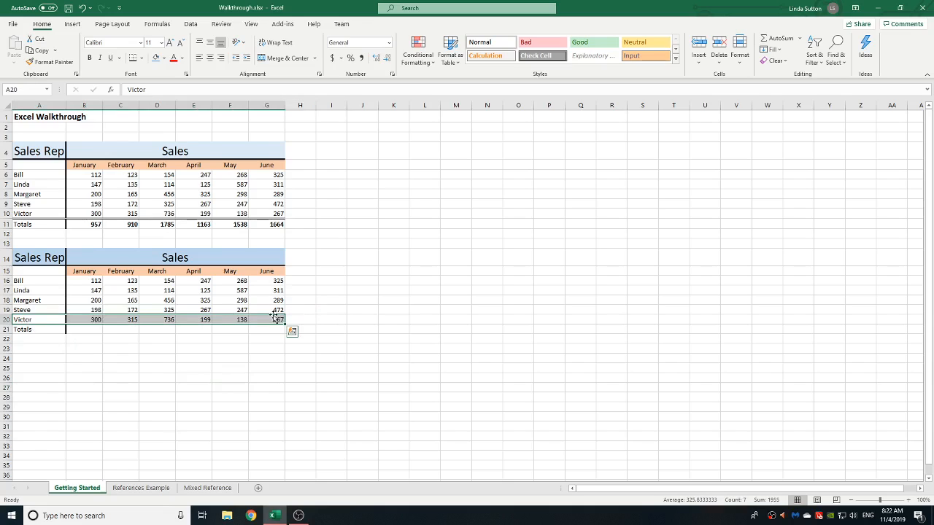
left_click(144, 58)
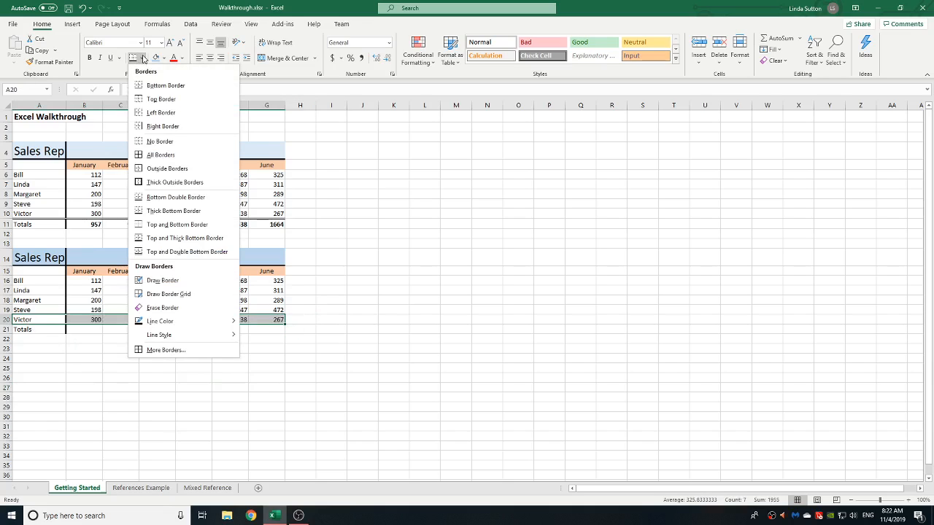
left_click(191, 203)
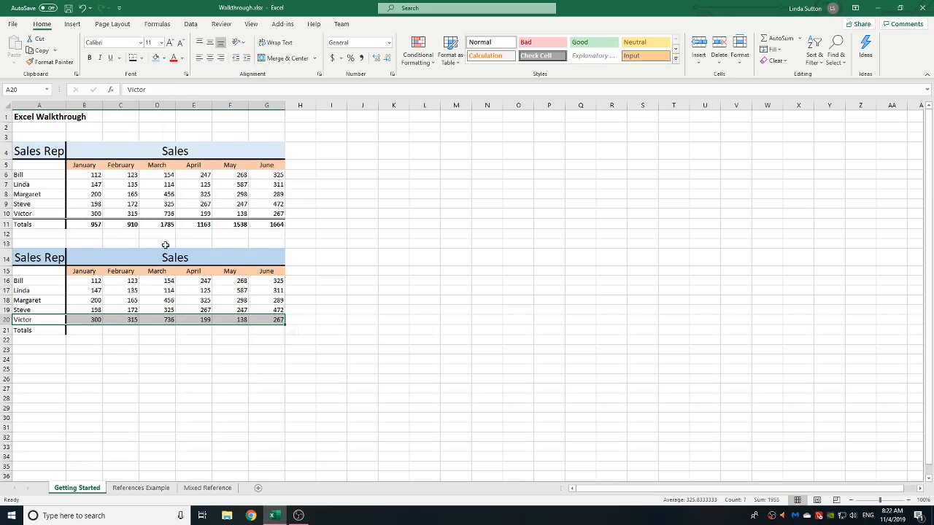
left_click(170, 377)
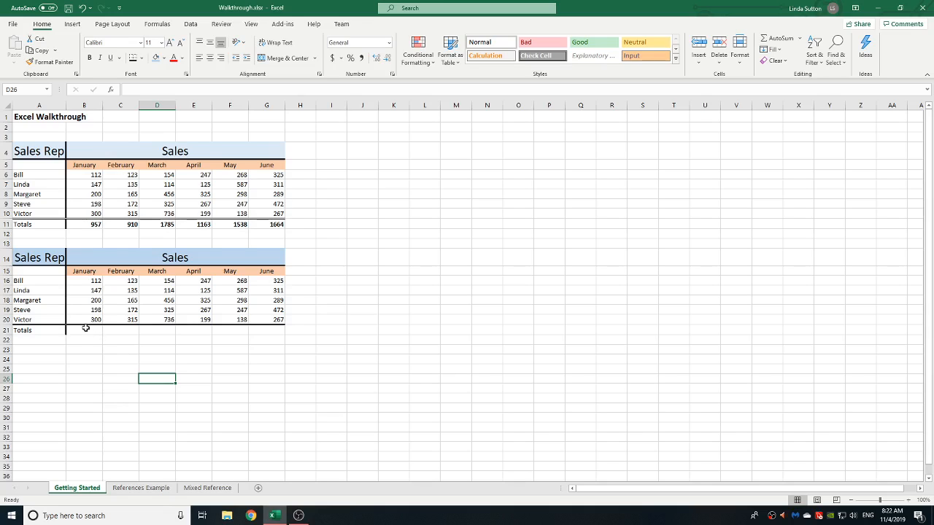
Step: Make the totals cells B21:G21 bold
left_click_drag(85, 329, 275, 328)
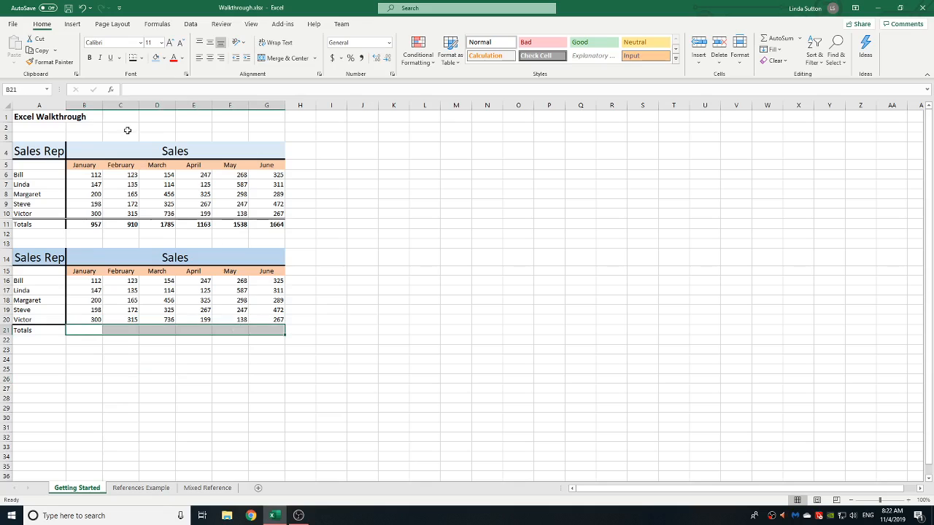
left_click(91, 58)
left_click(144, 369)
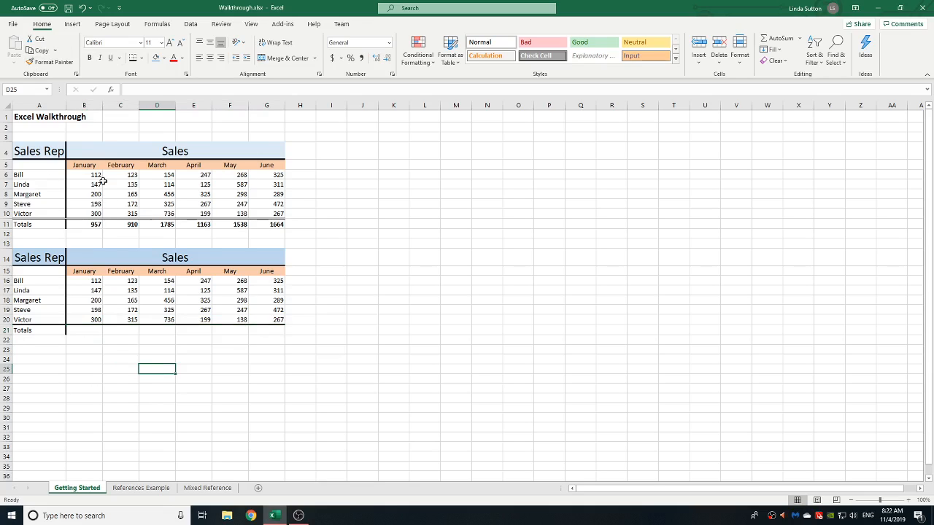
Step: Total the January sales in B21 with AutoSum over B16:B20
left_click(92, 331)
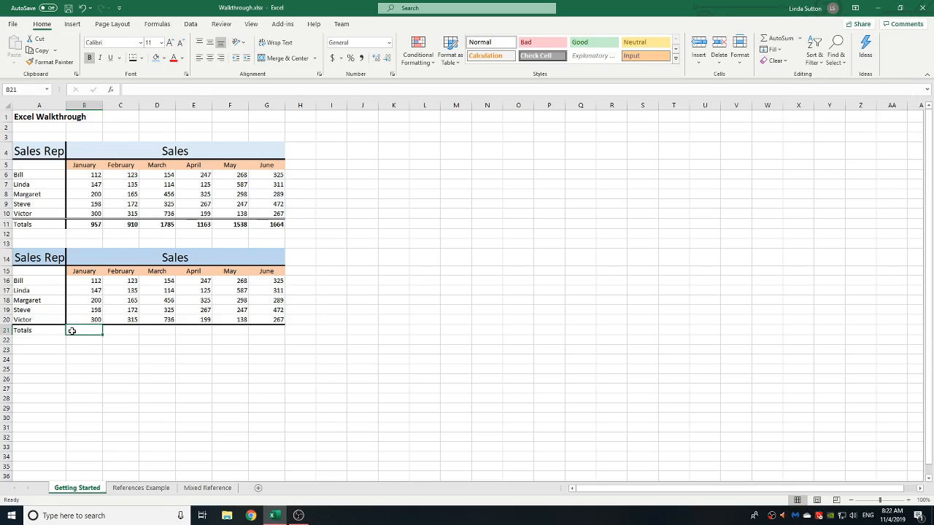
left_click(778, 38)
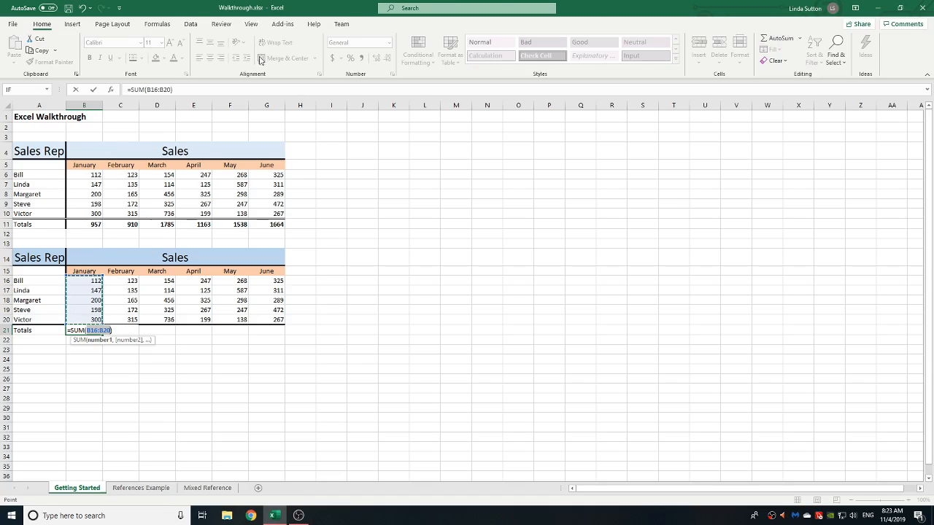
left_click(93, 90)
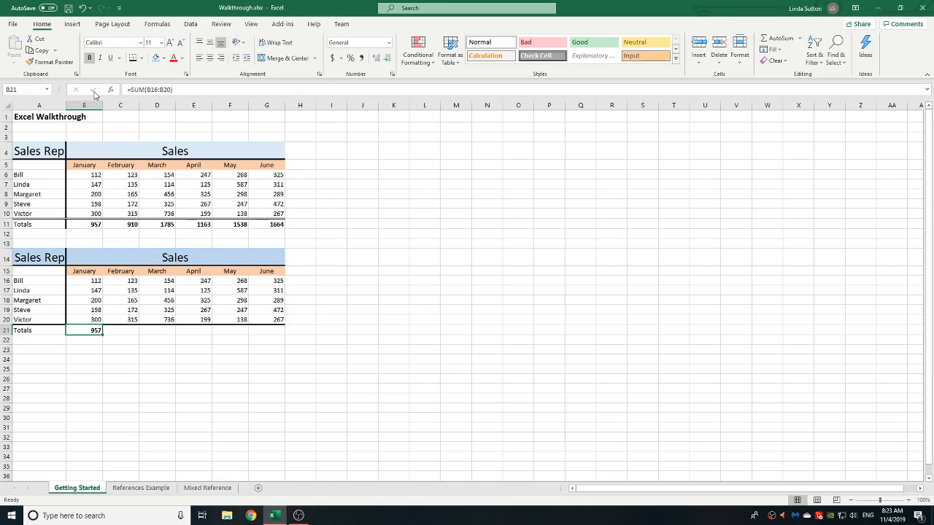
left_click(130, 331)
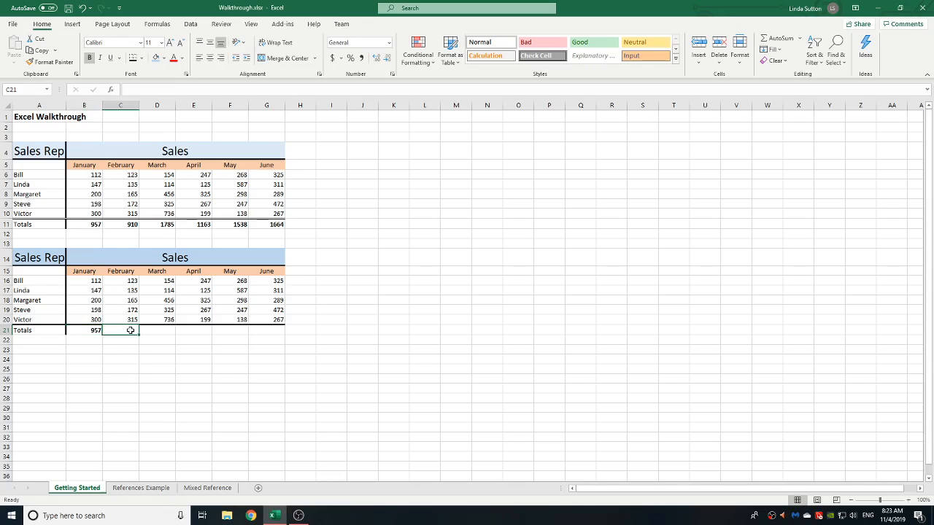
Step: Total the February sales in C21 with the formula =SUM(C16:C20)
type("=")
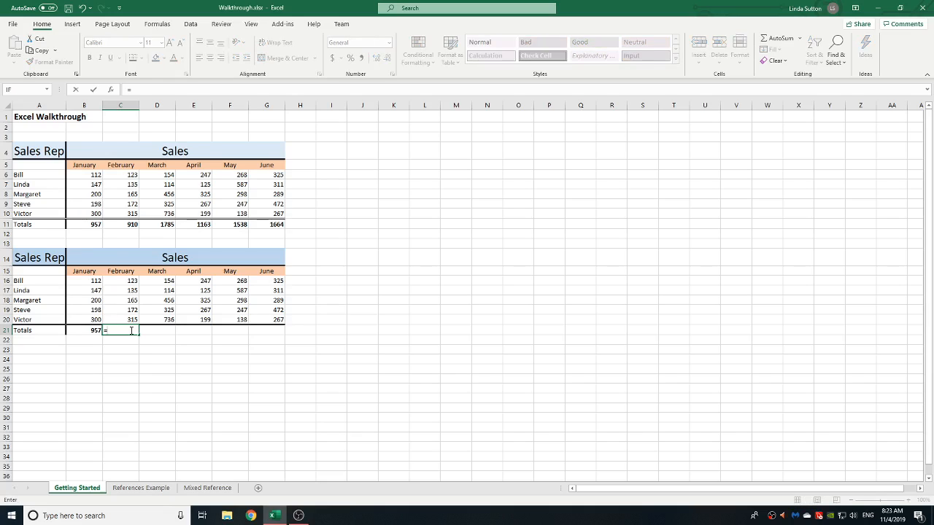
type("S")
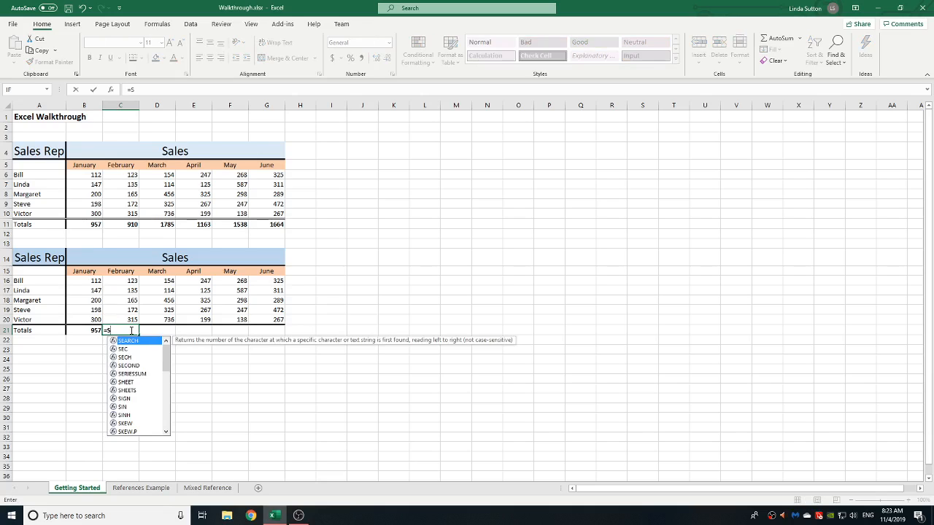
type("UM")
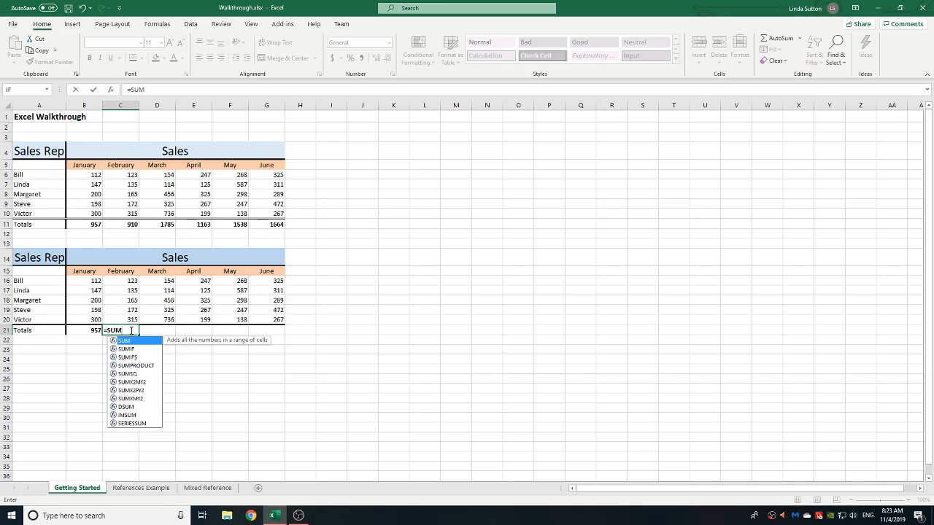
type("(")
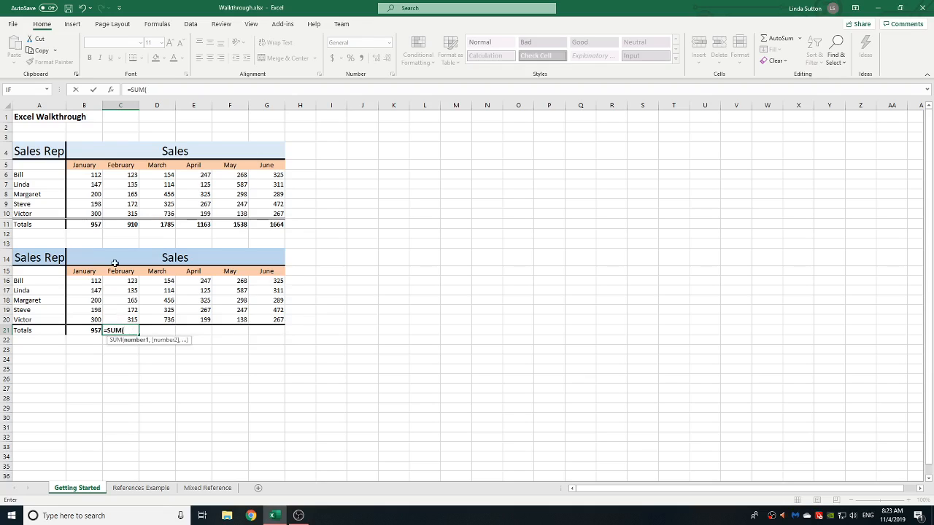
left_click_drag(132, 281, 133, 319)
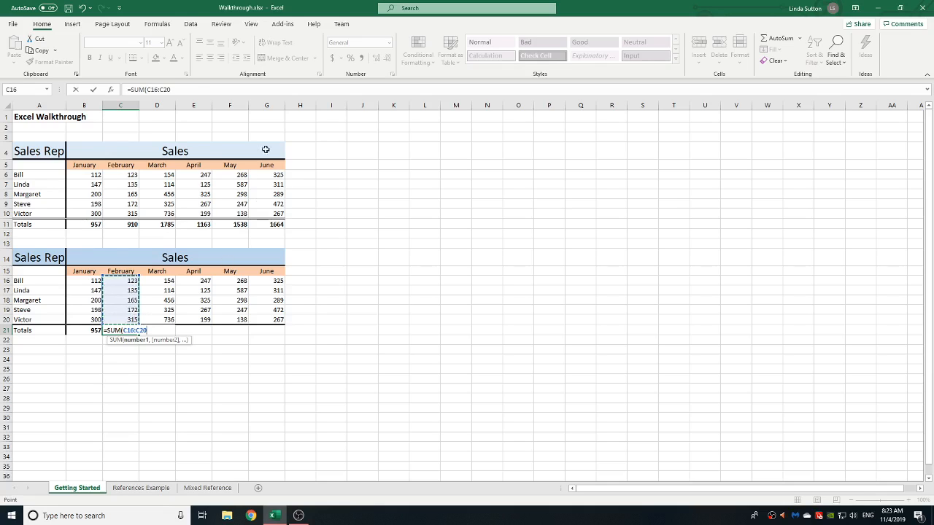
left_click(187, 89)
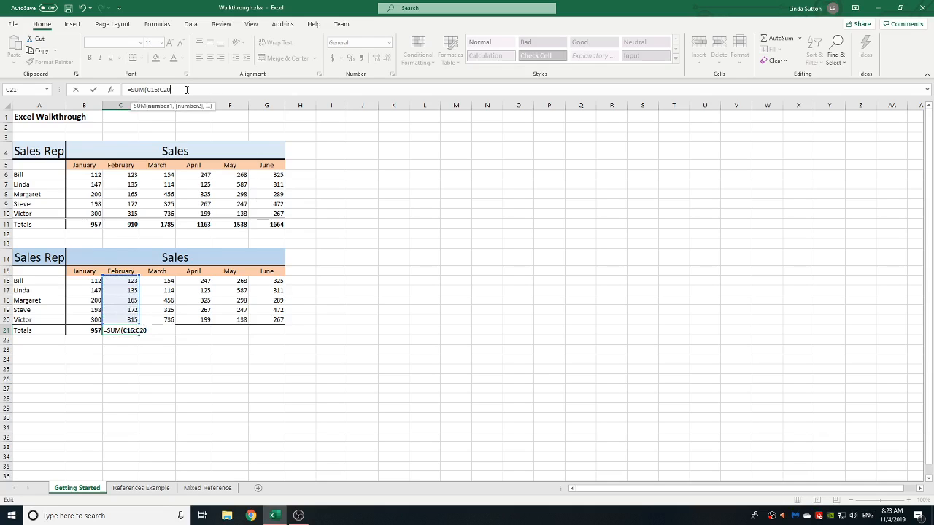
type(")")
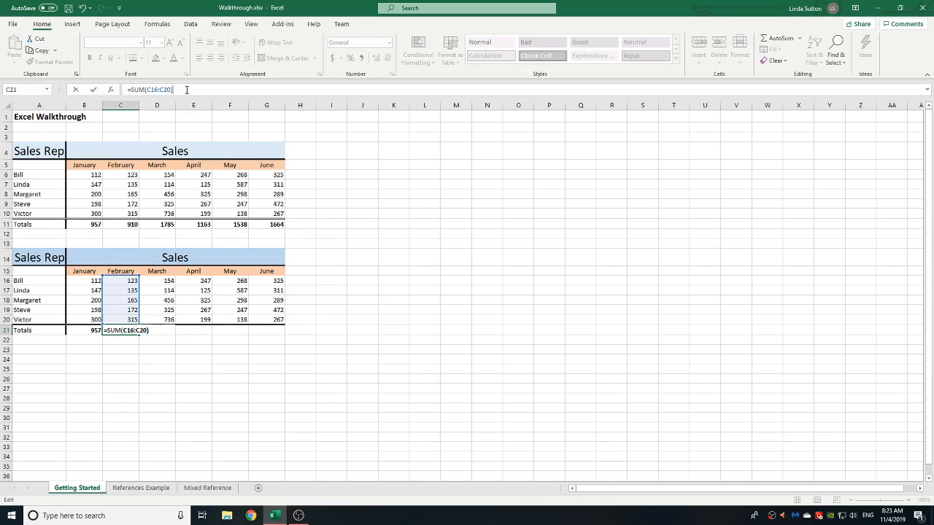
left_click(93, 90)
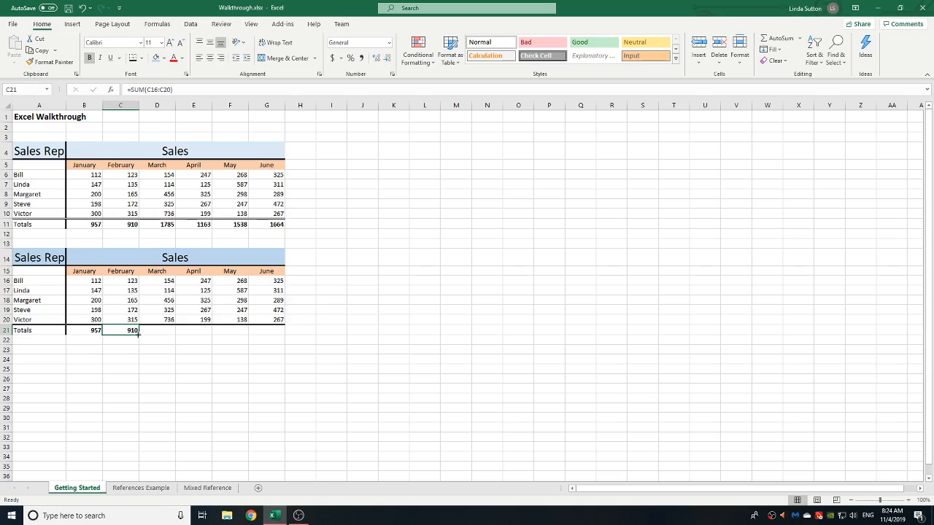
Step: Fill the C21 total formula across D21:G21 and inspect the copied formulas in D21 and E21
left_click_drag(138, 333, 275, 334)
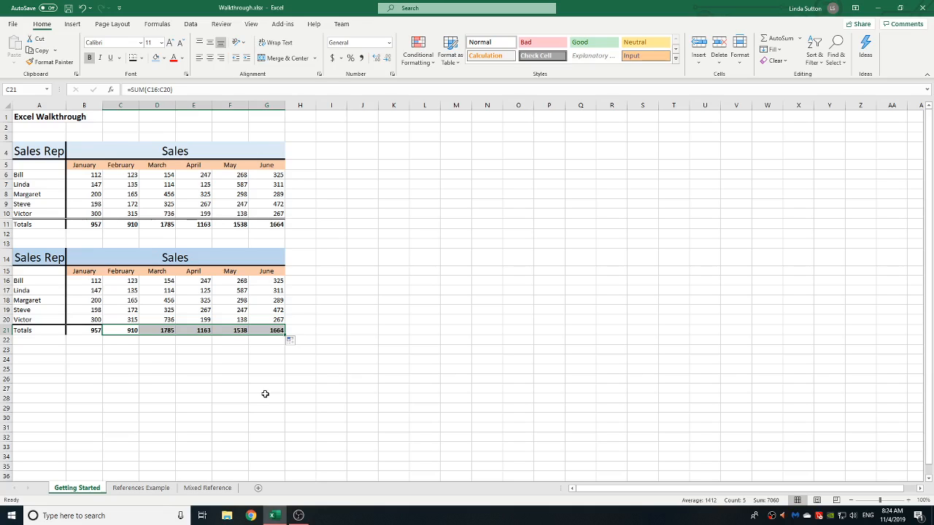
left_click(126, 331)
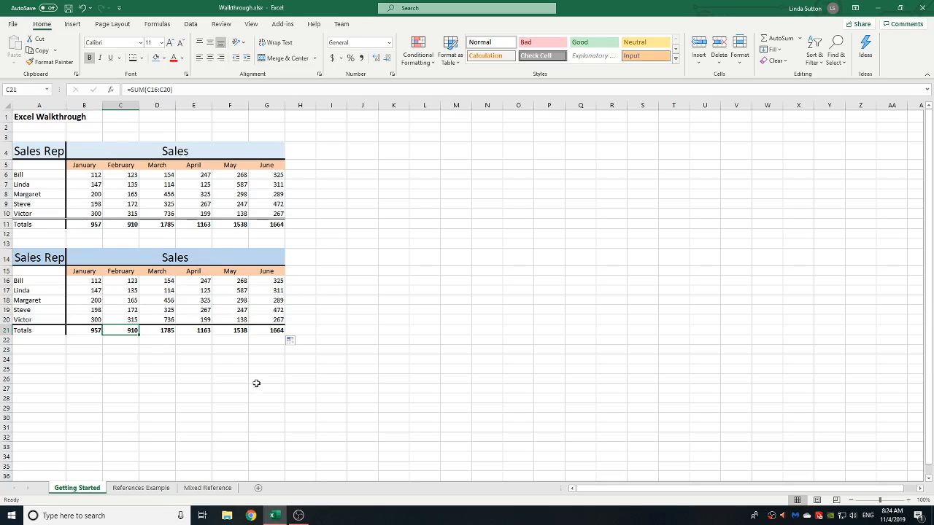
left_click(158, 332)
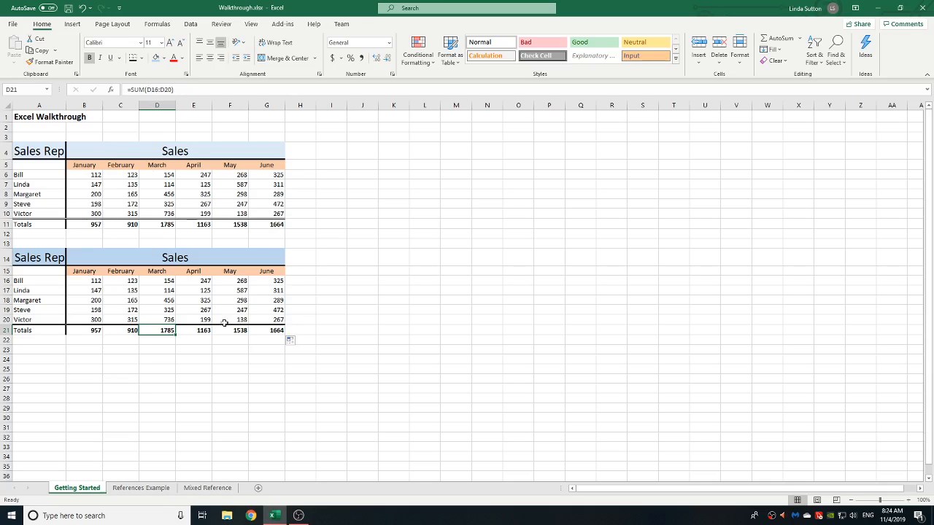
left_click(192, 329)
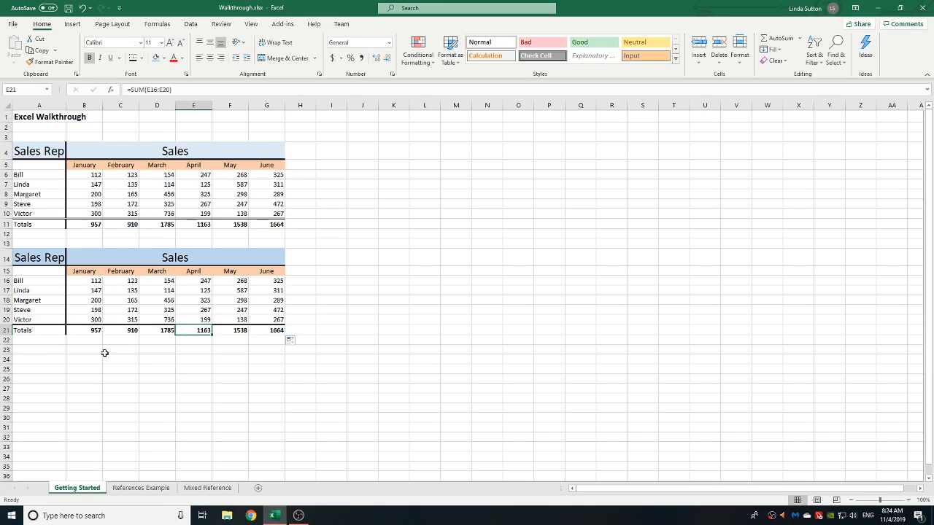
left_click(58, 357)
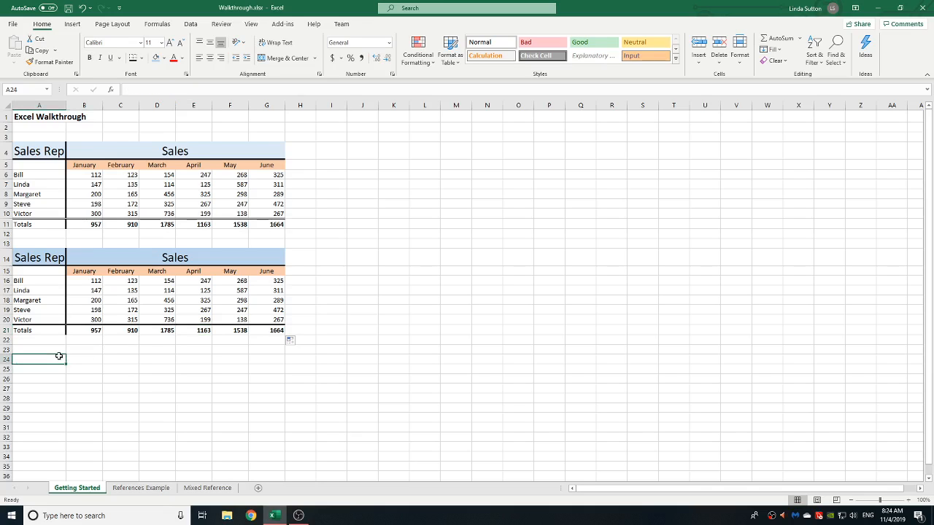